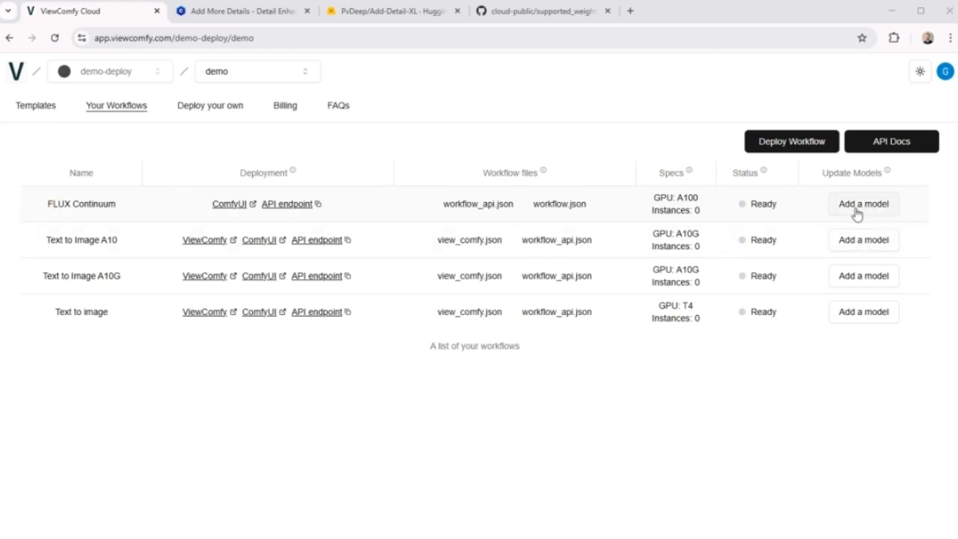
Open the form for deploying a workflow and look through the supported weights list in the cloud-public GitHub repository.
click(814, 147)
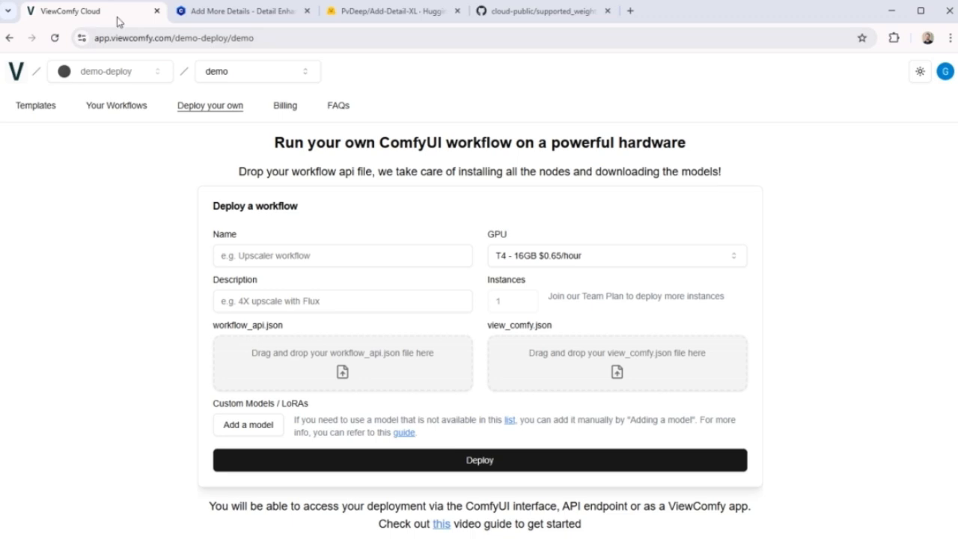
click(547, 18)
scroll(412, 471, down, 3)
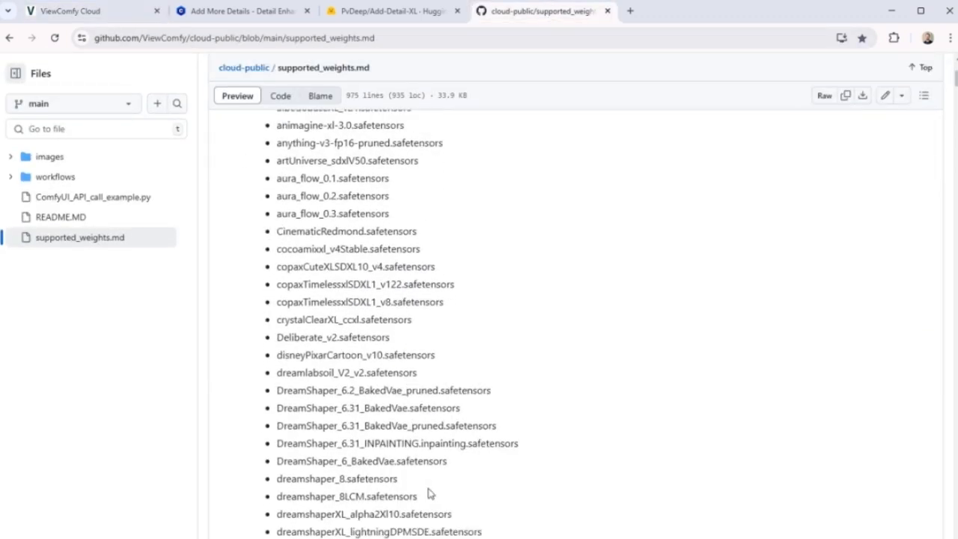
scroll(430, 507, up, 3)
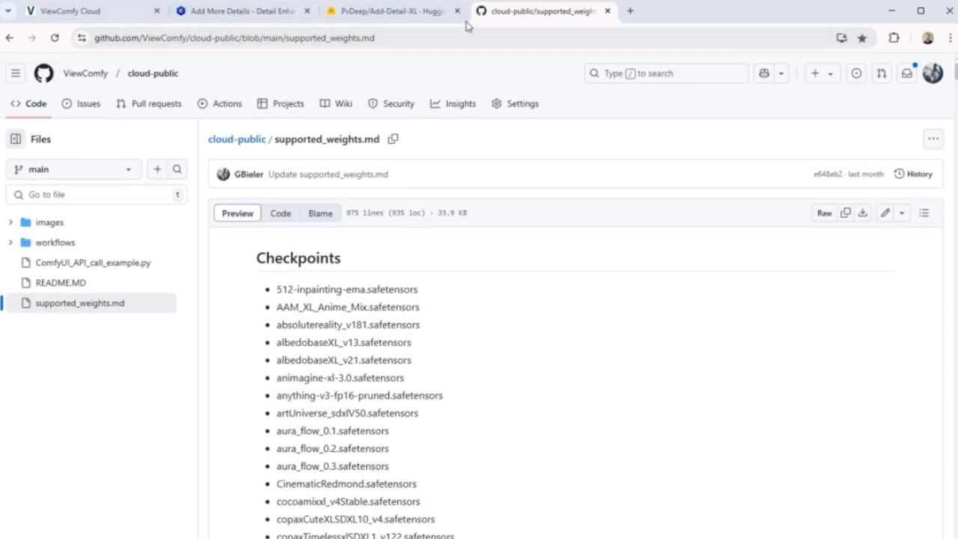
Return to your workflows in ViewComfy Cloud and start adding a custom model to FLUX Continuum with Hugging Face as the source.
click(116, 16)
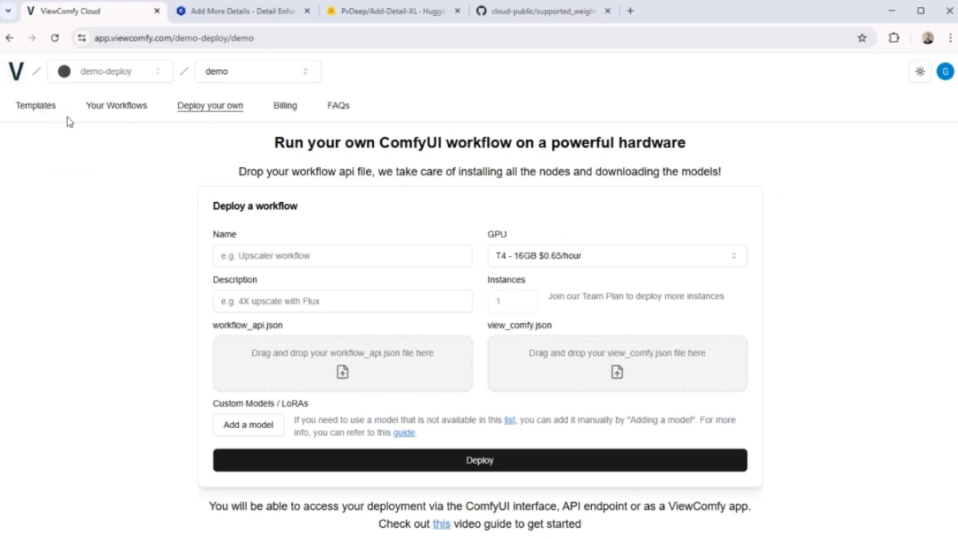
click(132, 111)
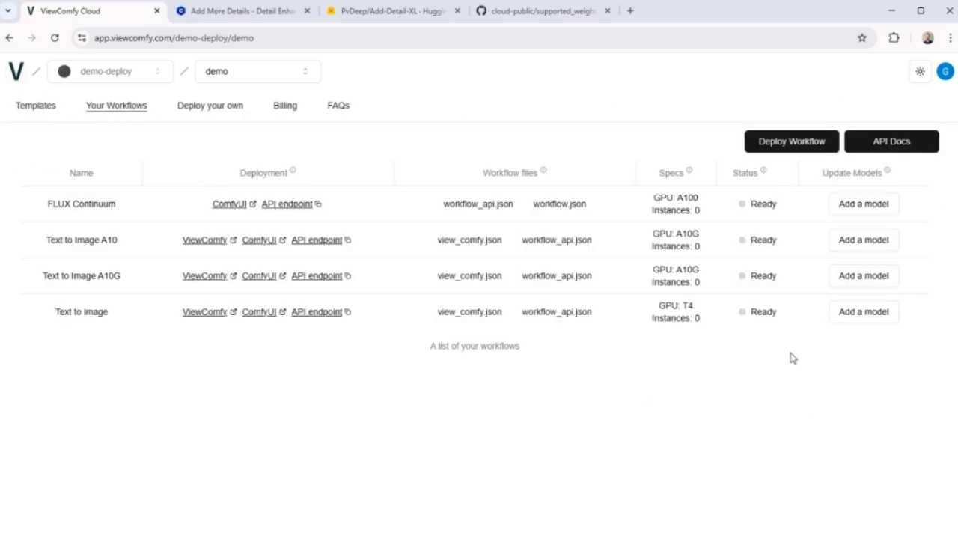
drag(60, 206, 82, 214)
click(82, 214)
click(868, 212)
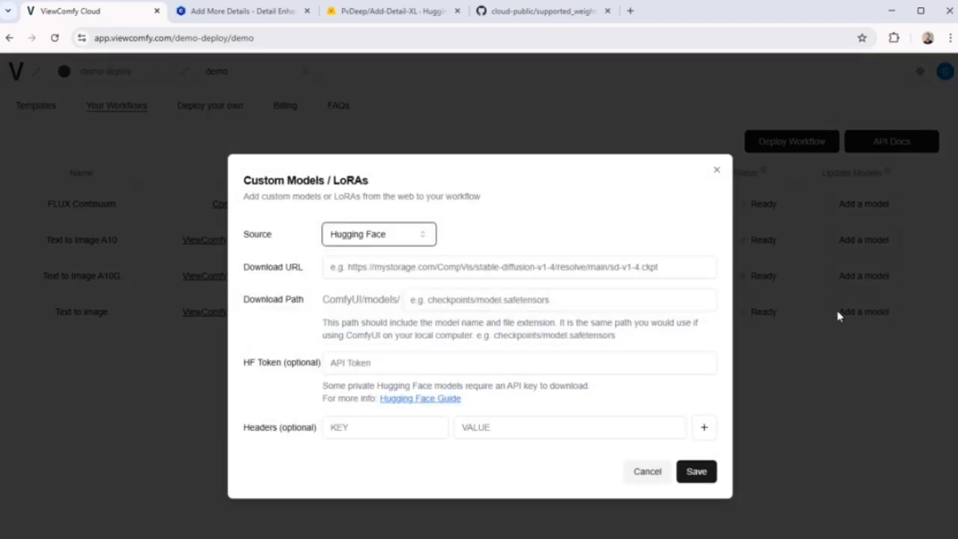
click(426, 236)
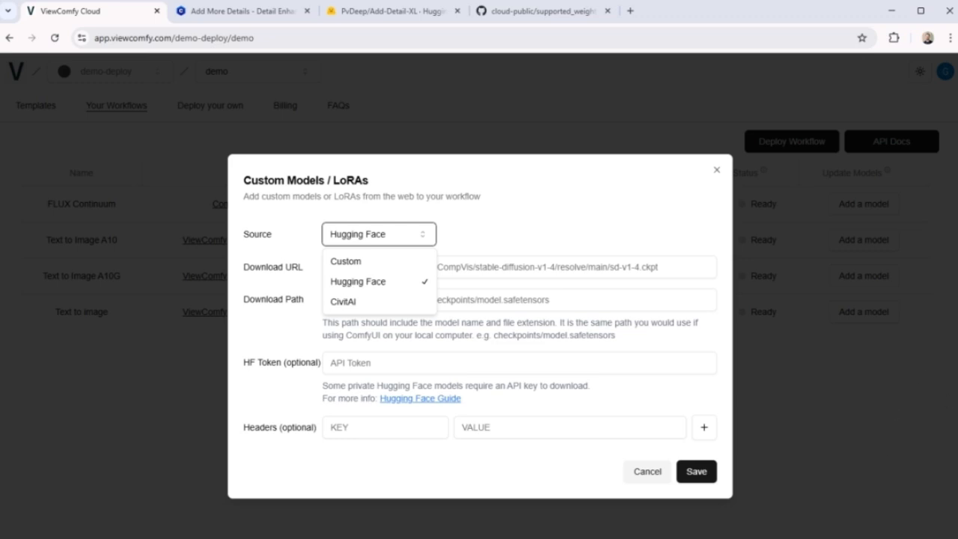
click(665, 344)
Copy the download link of add-detail-xl.safetensors from PvDeep/Add-Detail-XL on Hugging Face and paste it as the custom model's download URL.
click(365, 15)
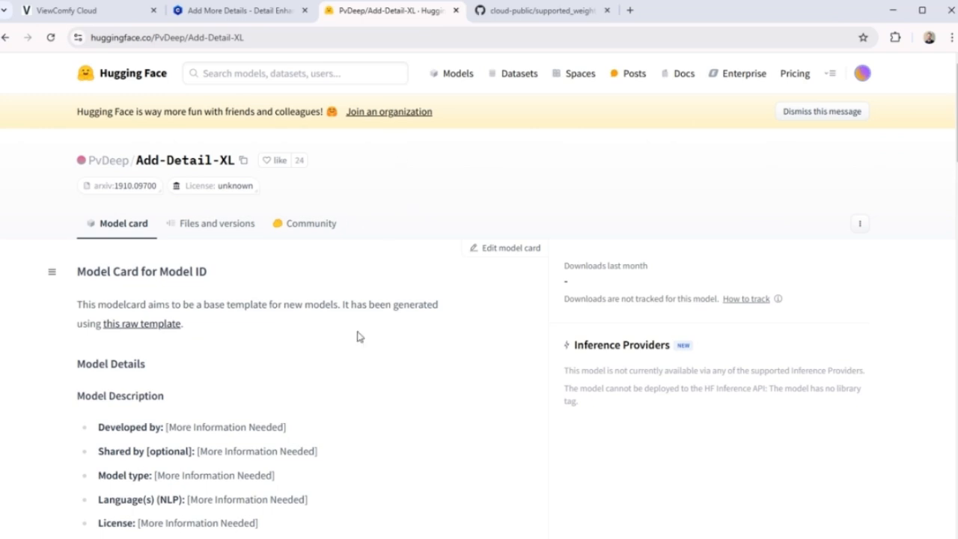
click(223, 232)
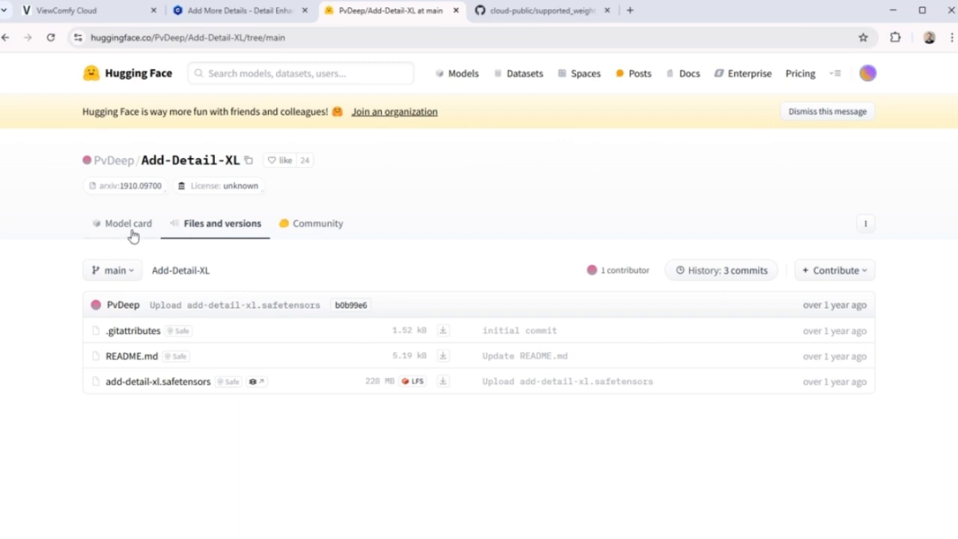
click(140, 389)
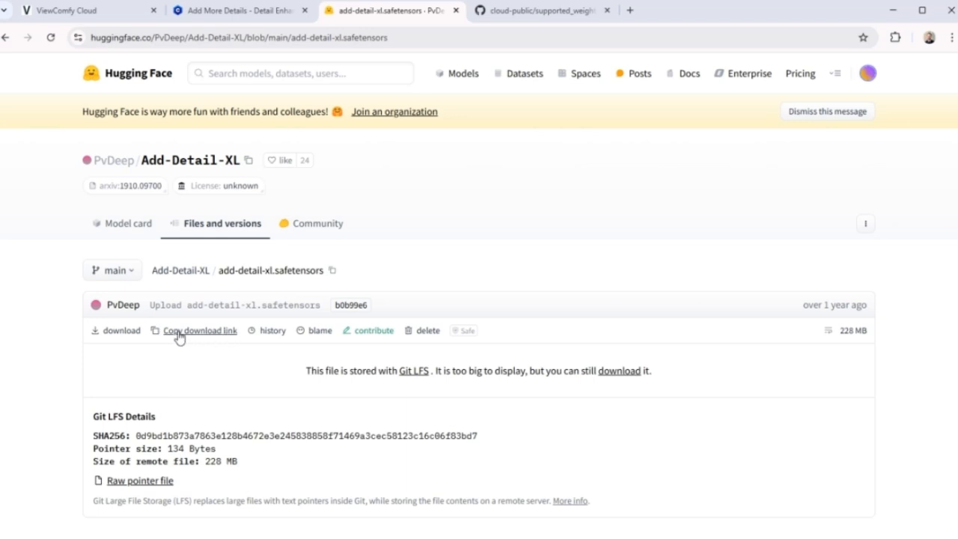
click(207, 335)
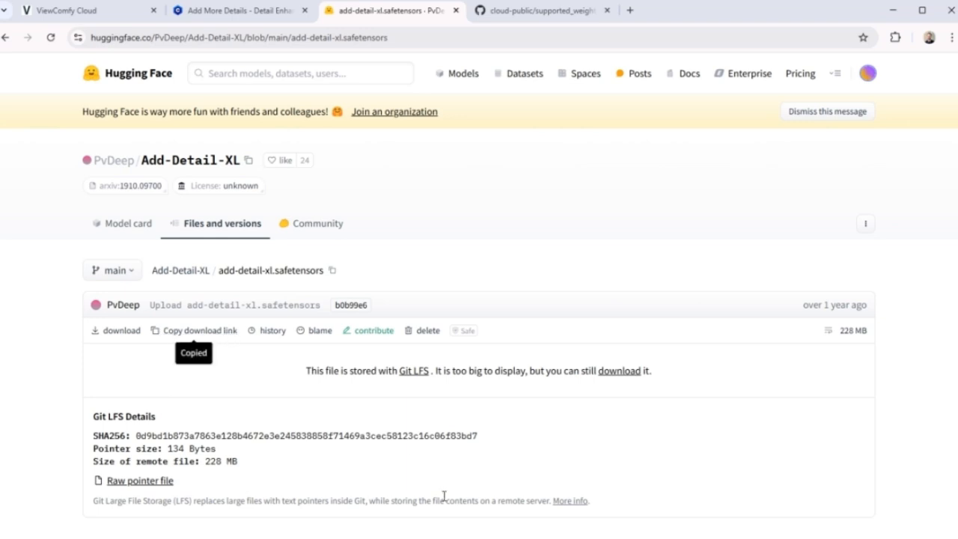
click(99, 9)
click(520, 268)
key(ctrl+v)
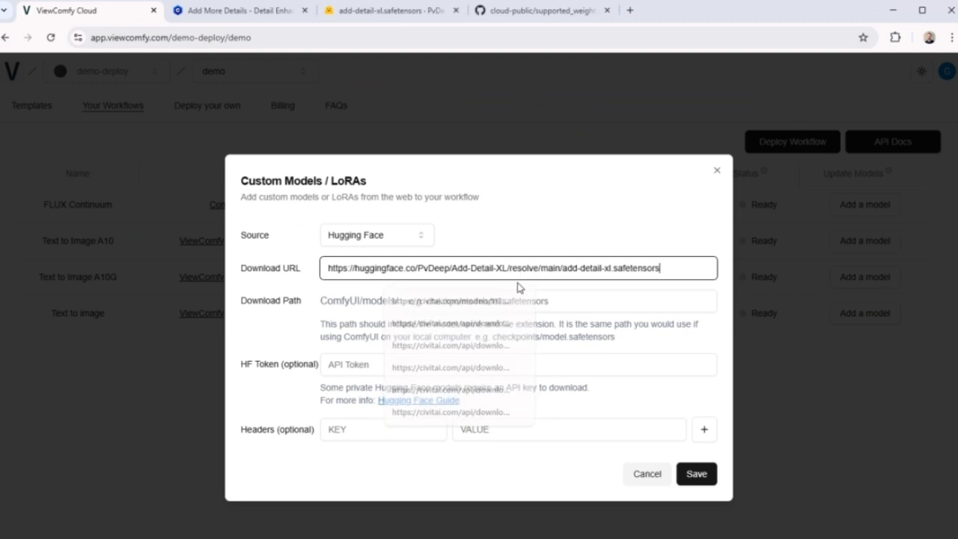
Copy the model's file name from Hugging Face and set the download path to loras/add-detail-xl.safetensors.
click(339, 15)
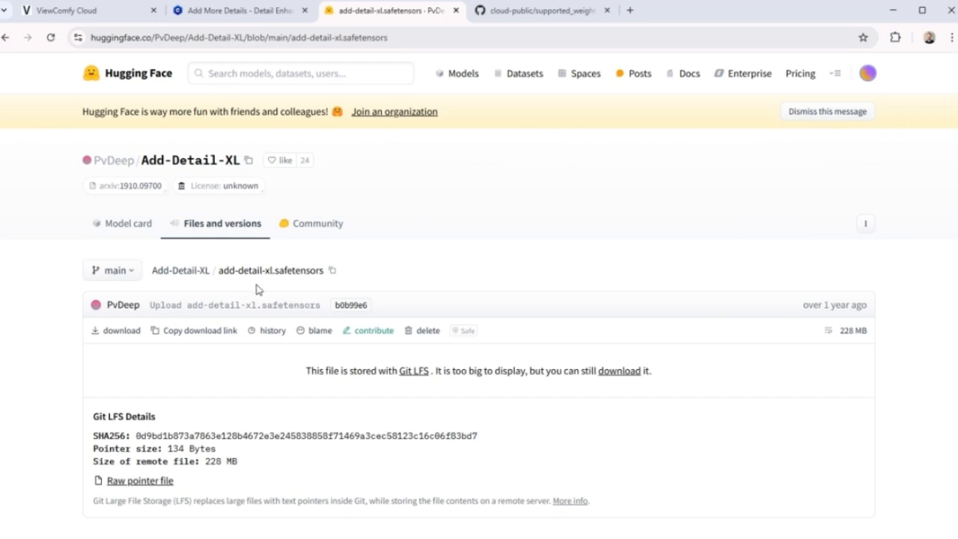
click(333, 270)
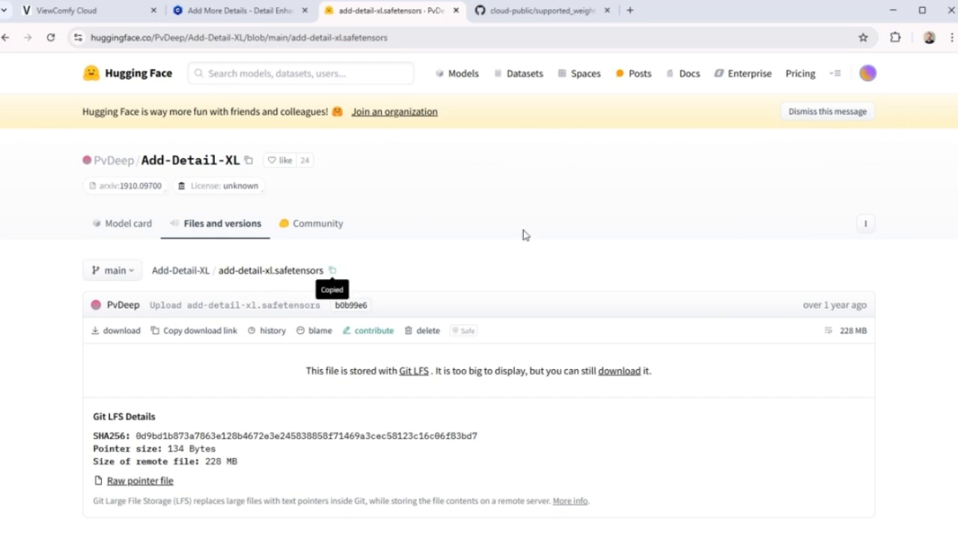
click(67, 10)
click(517, 307)
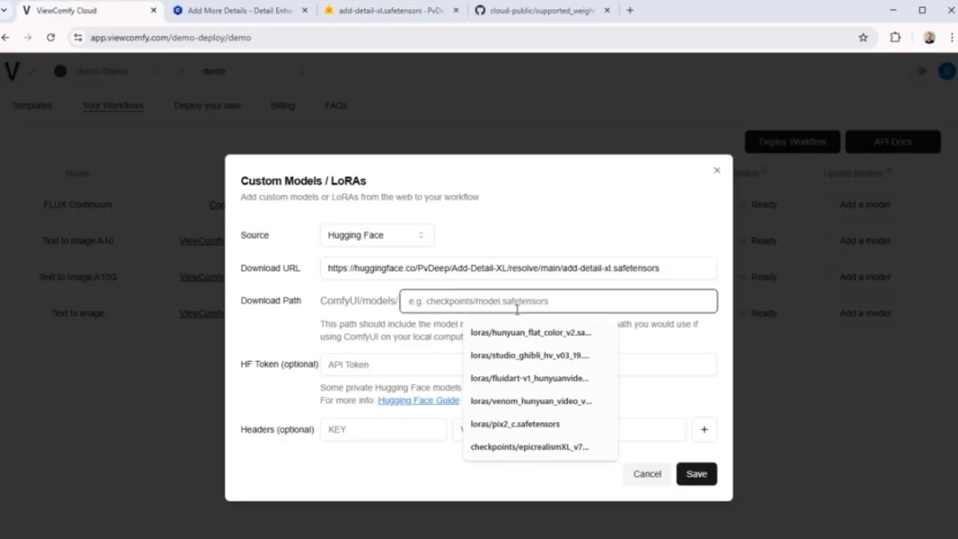
text(loras/)
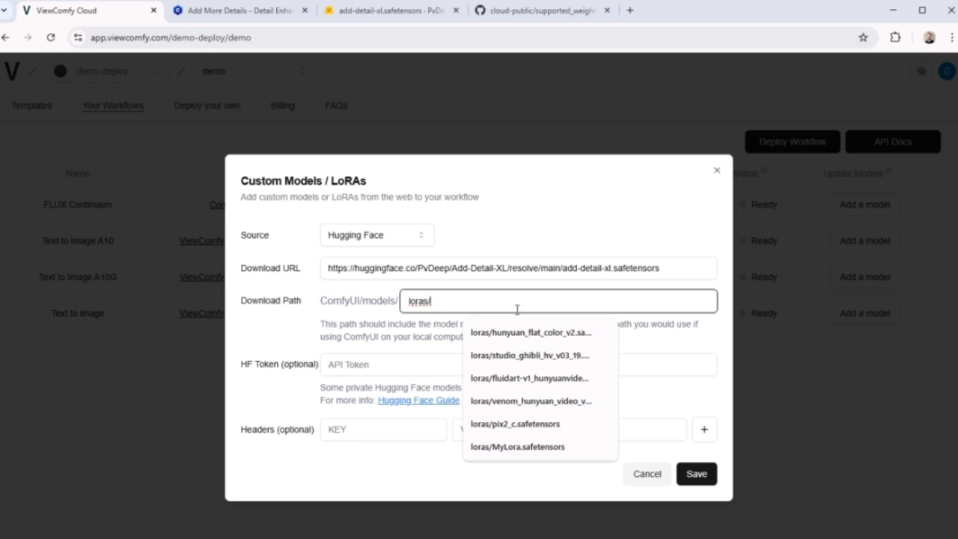
key(ctrl+v)
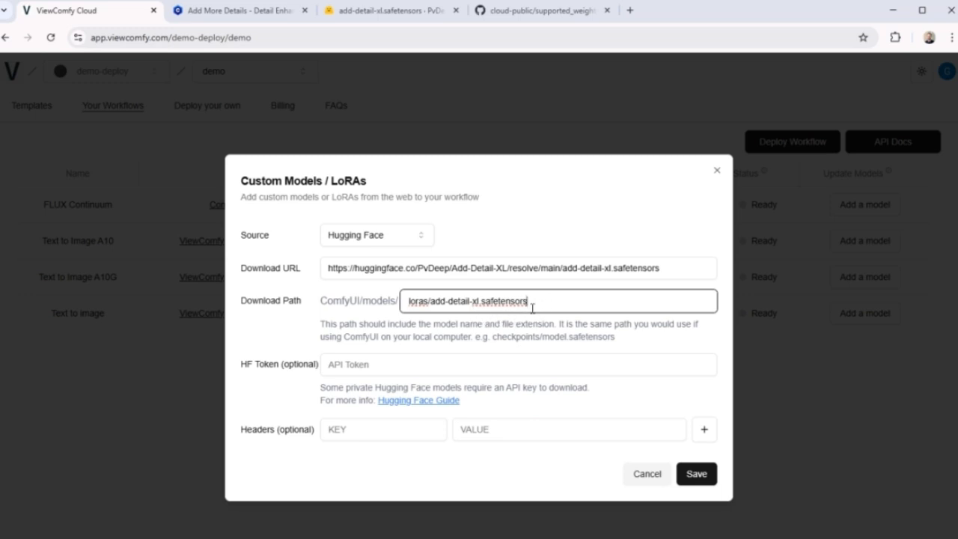
Rename the model file in the download path so the path is loras/mymodel.safetensors.
drag(473, 301, 434, 312)
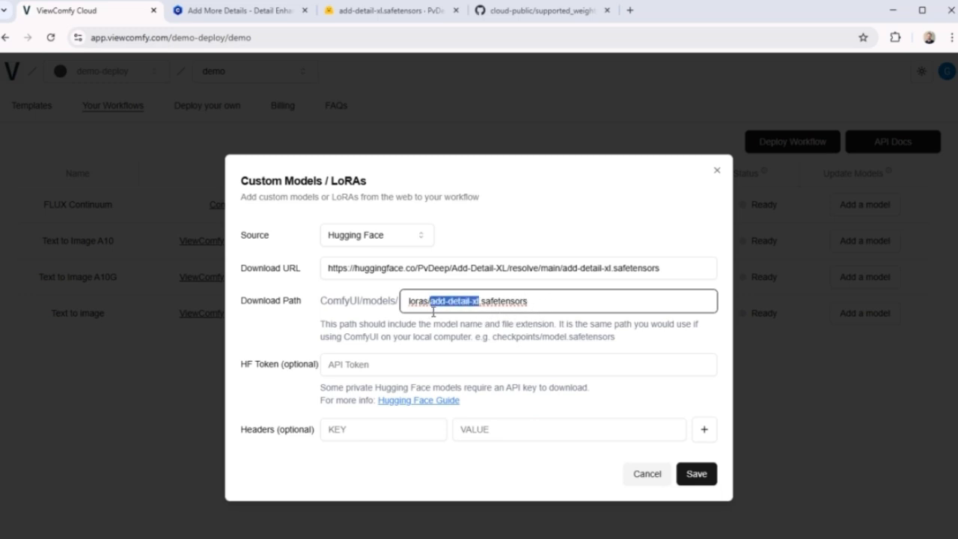
text(mymod)
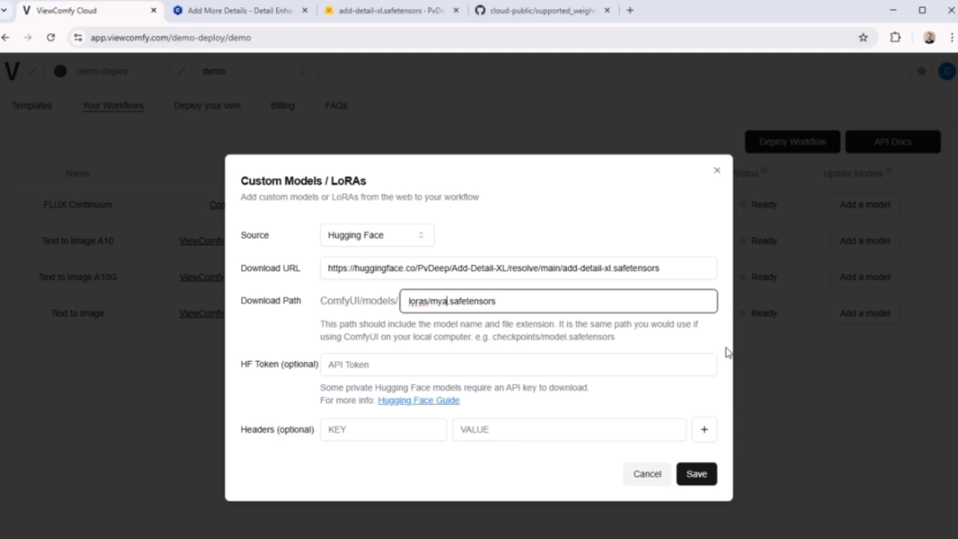
text(el)
click(591, 349)
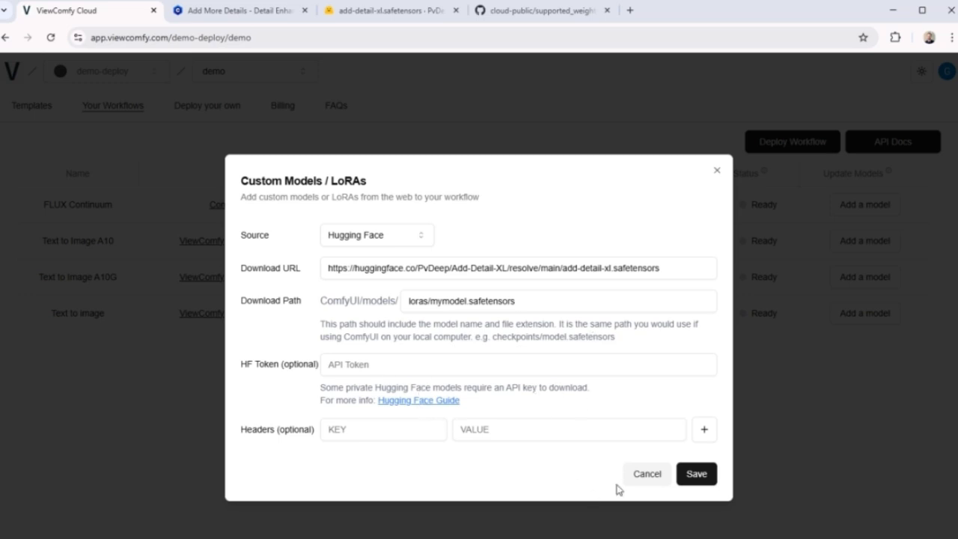
Open the black-forest-labs/FLUX.1-dev model on Hugging Face in a new tab and view its flux1-dev.safetensors file page.
click(629, 11)
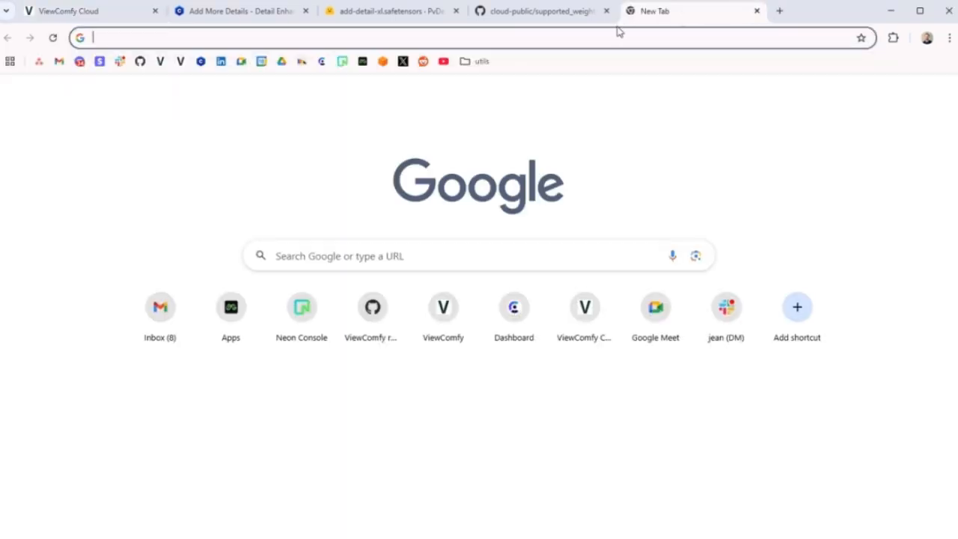
click(618, 39)
key(ctrl+v)
key(Return)
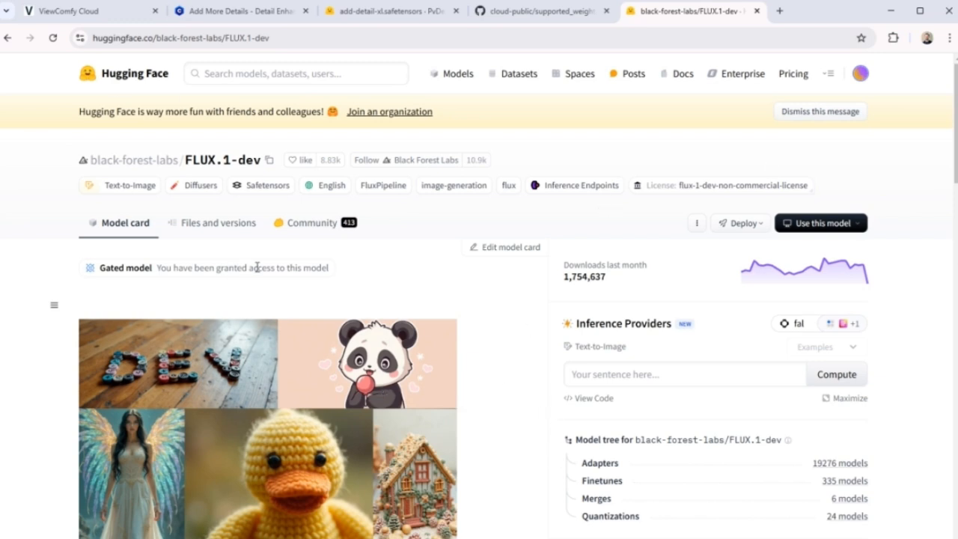
click(241, 223)
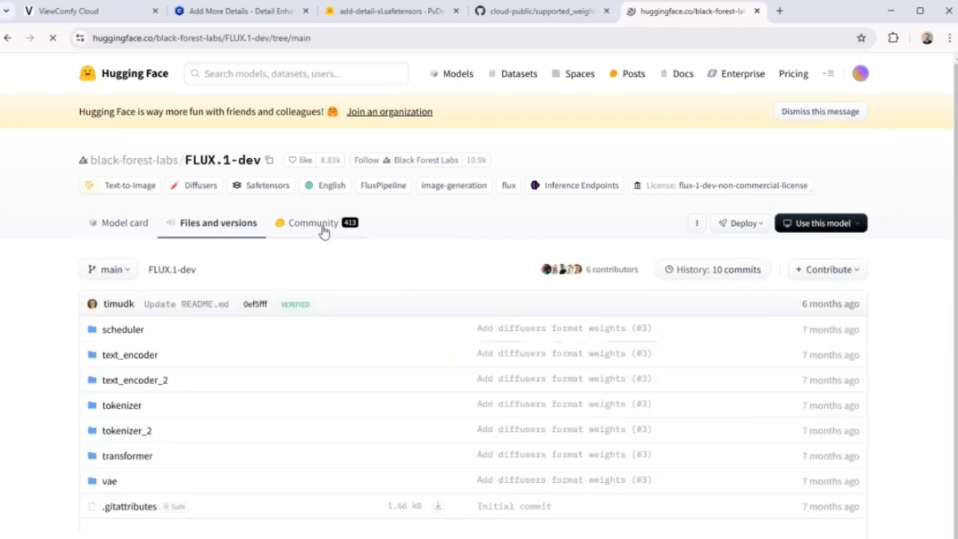
scroll(210, 346, down, 2)
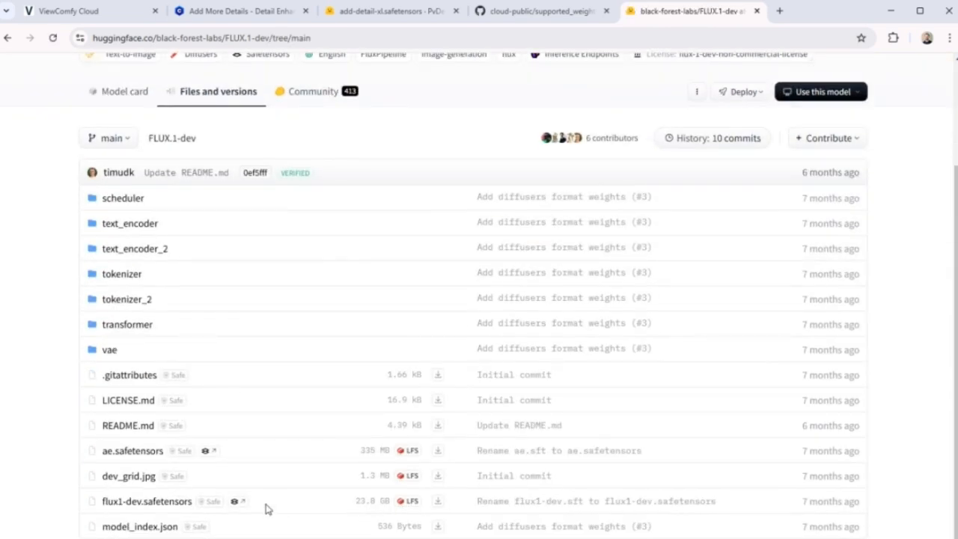
click(149, 509)
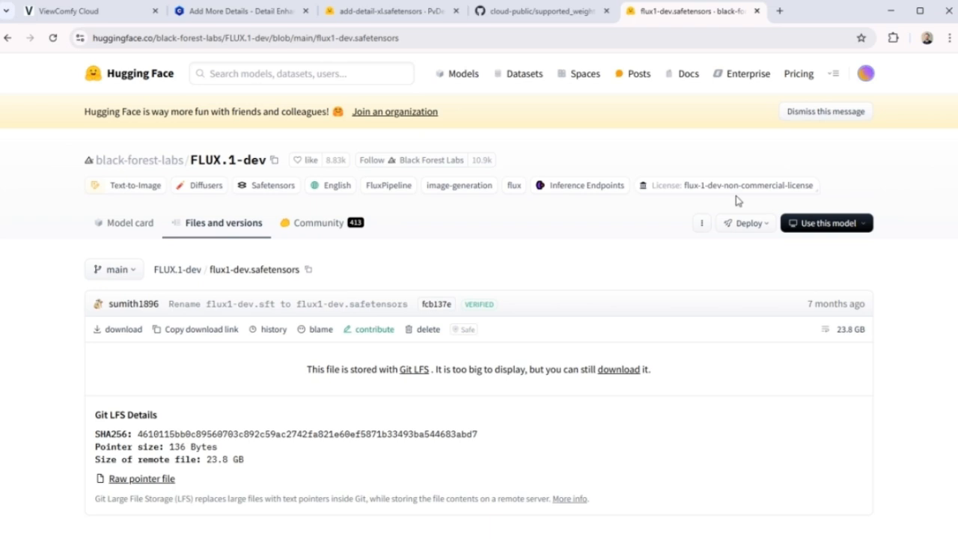
Open the Hugging Face access token settings, confirming identity with the saved account password and the Windows PIN.
click(865, 73)
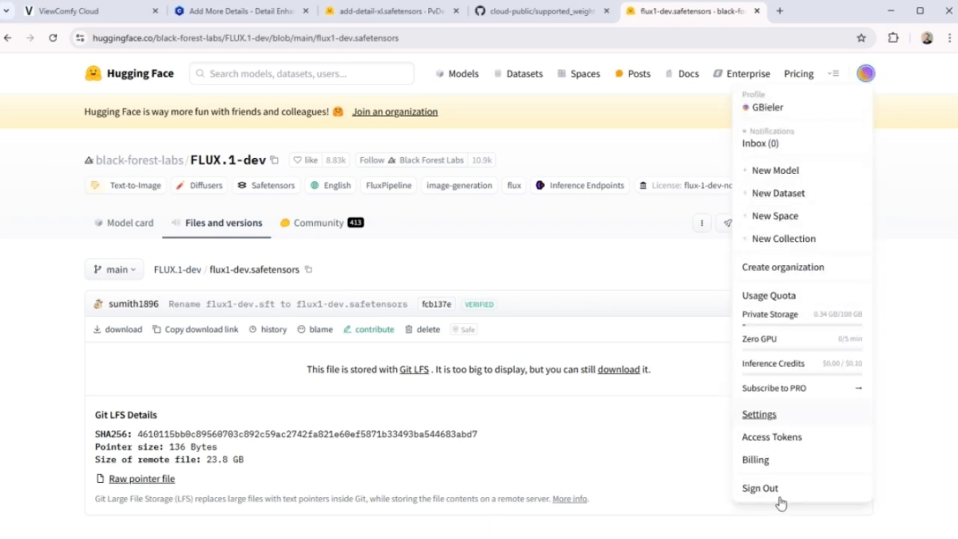
click(760, 417)
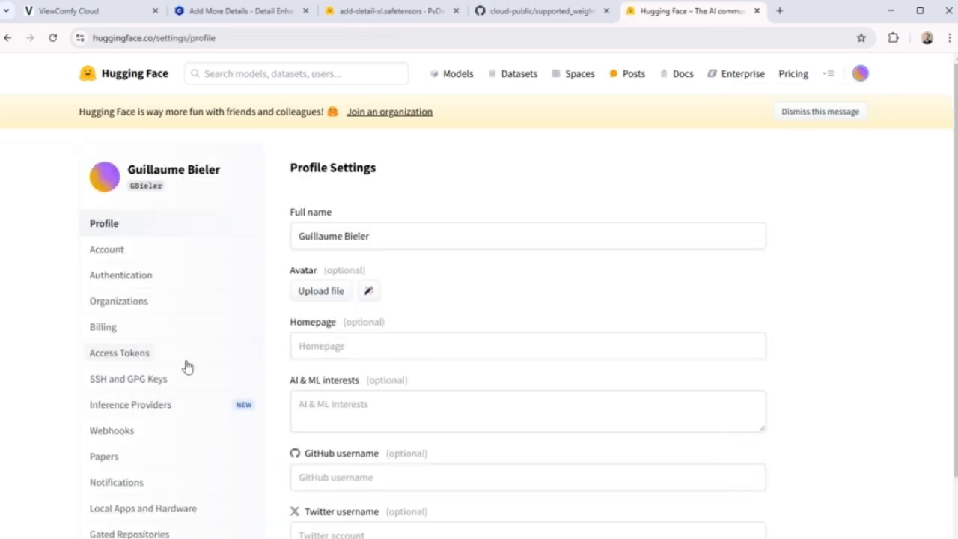
click(125, 354)
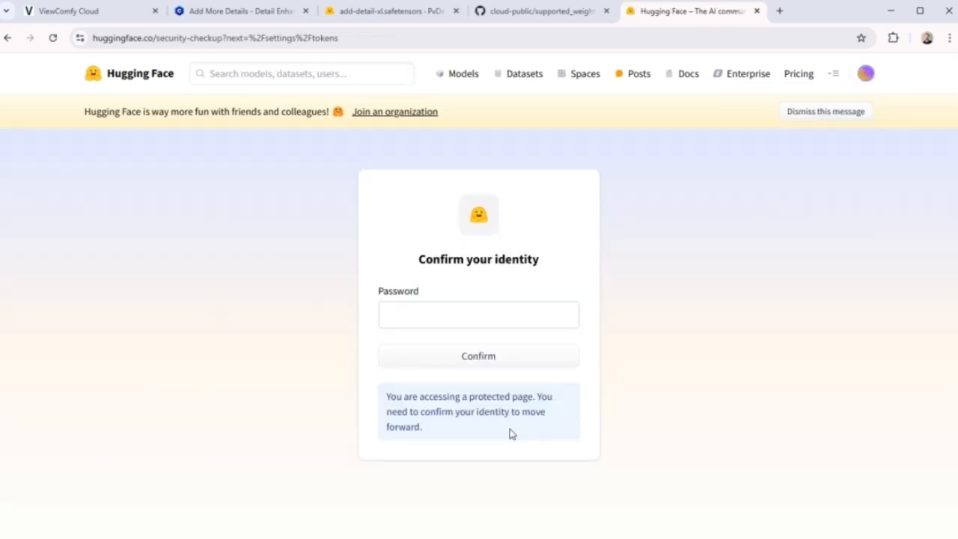
click(493, 319)
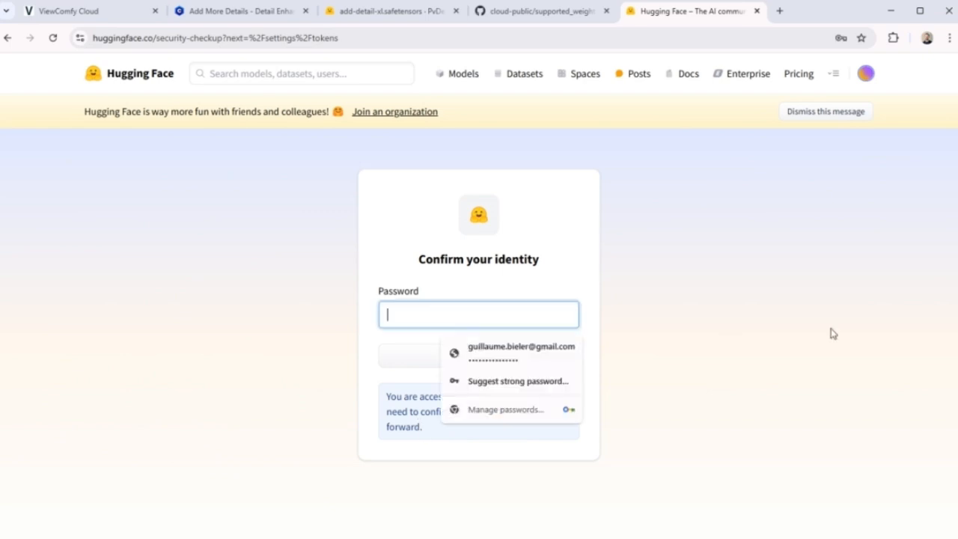
click(503, 366)
text(****)
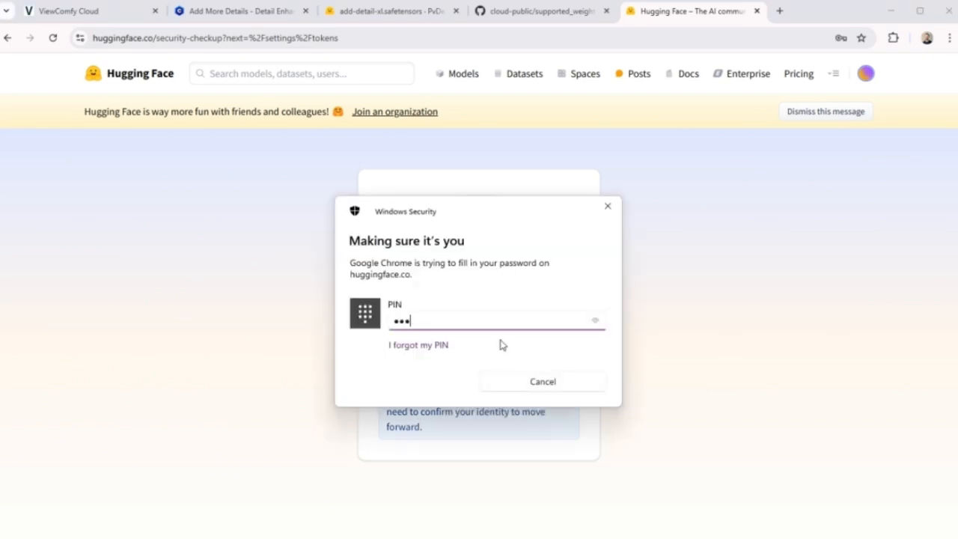
click(534, 369)
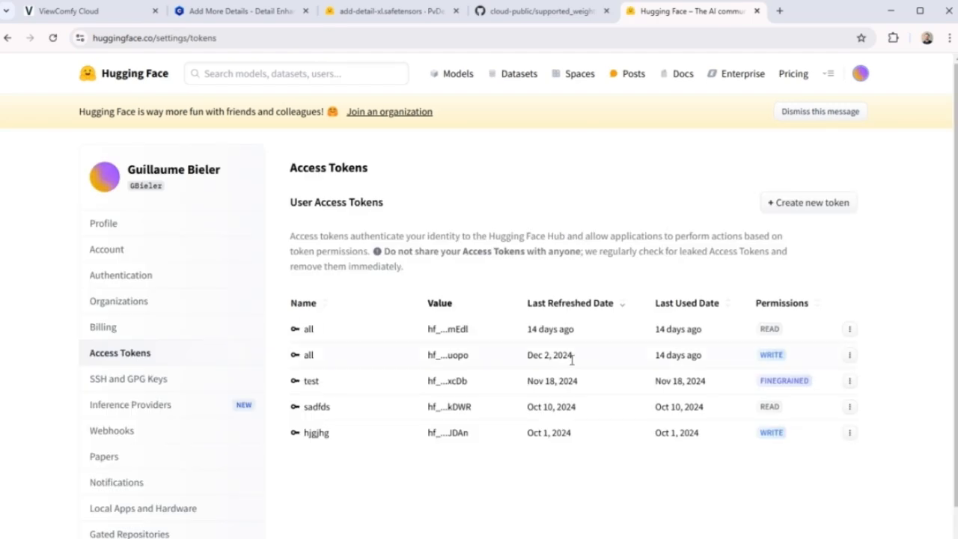
Create a new Hugging Face access token of type Read named "all".
click(802, 199)
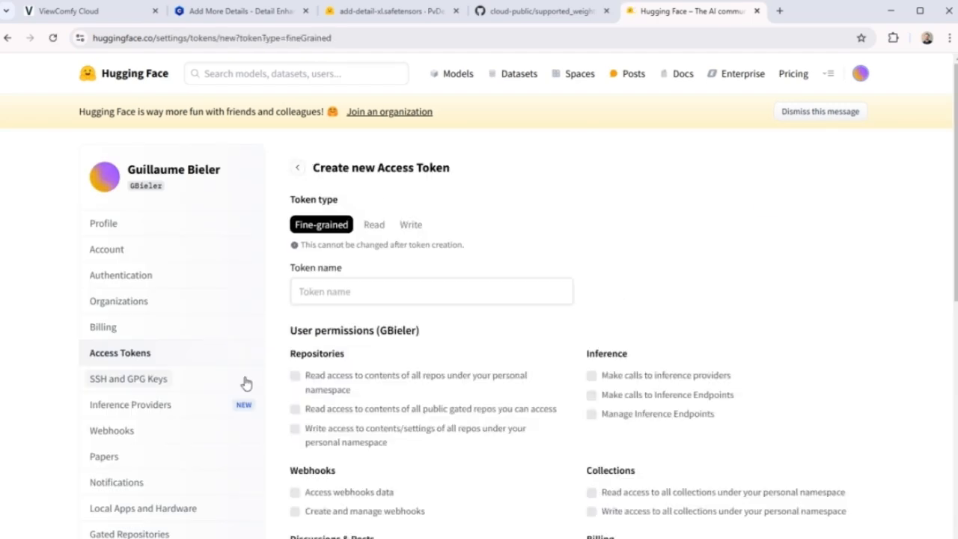
click(375, 226)
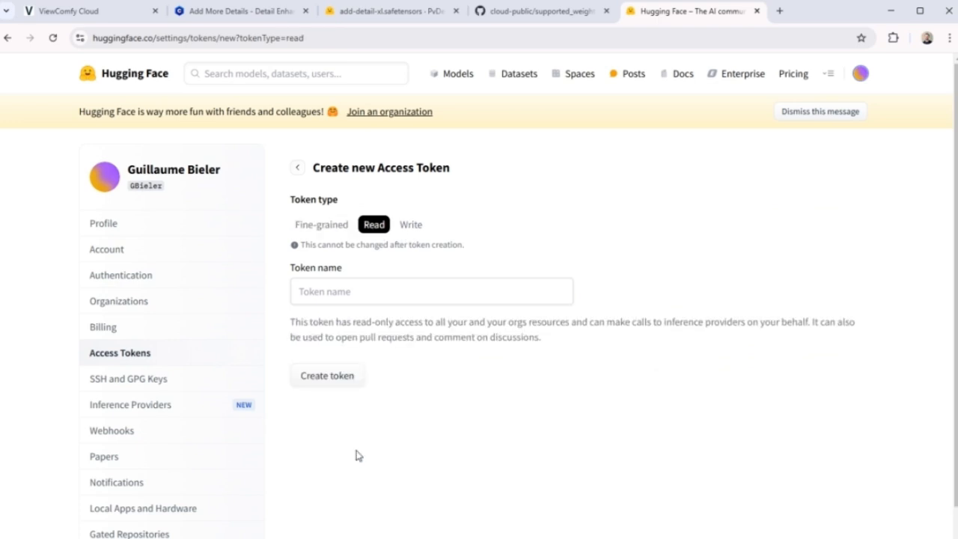
click(342, 282)
click(367, 325)
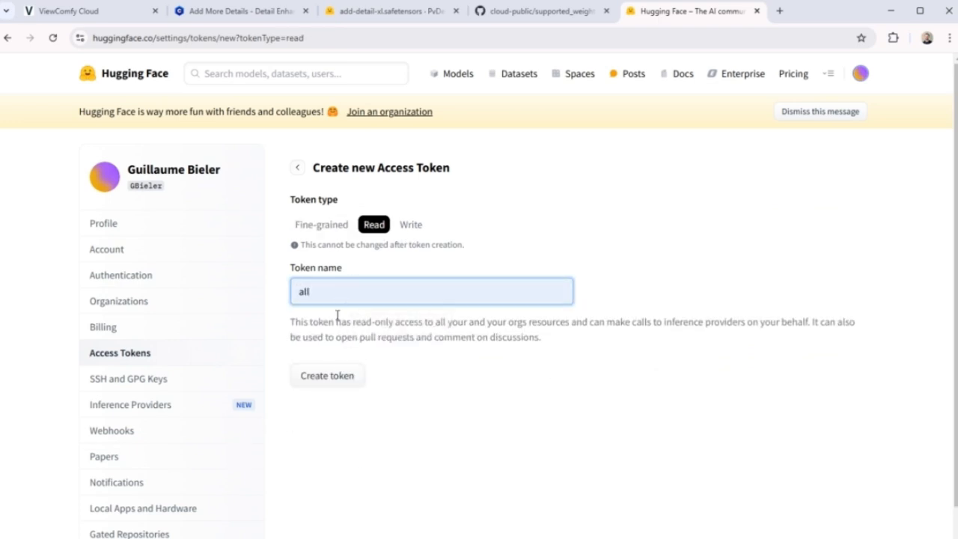
click(329, 377)
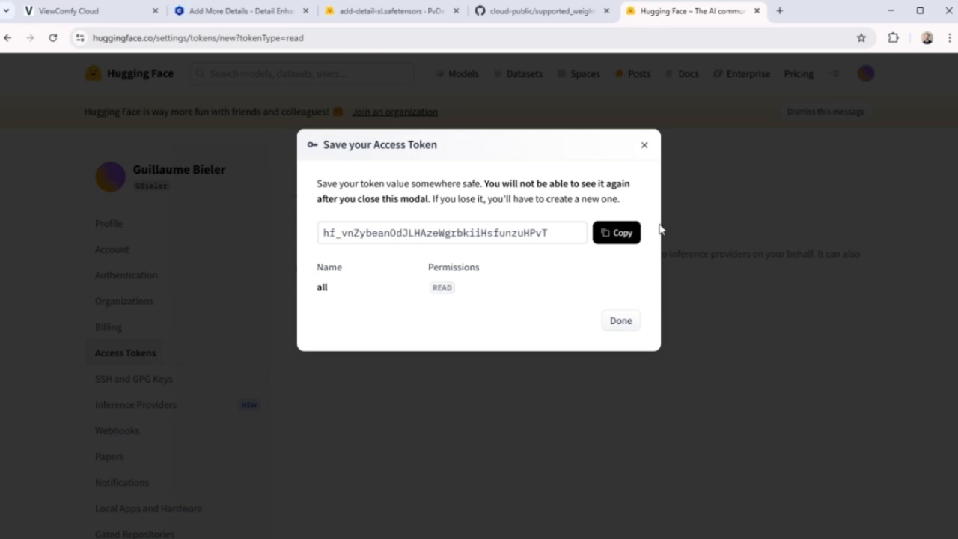
Copy the new Hugging Face access token and paste it into the HF Token field of the ViewComfy Cloud custom model form.
click(619, 233)
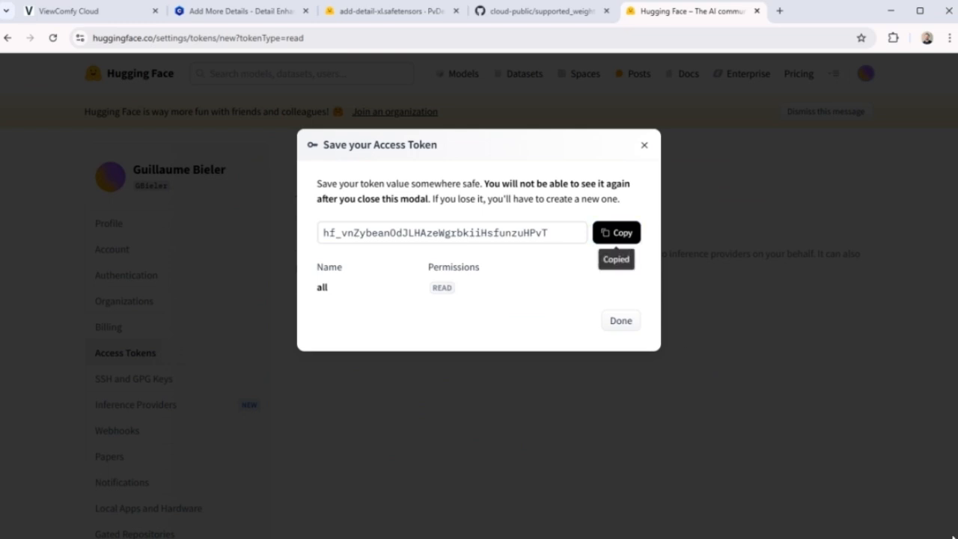
click(89, 20)
click(518, 366)
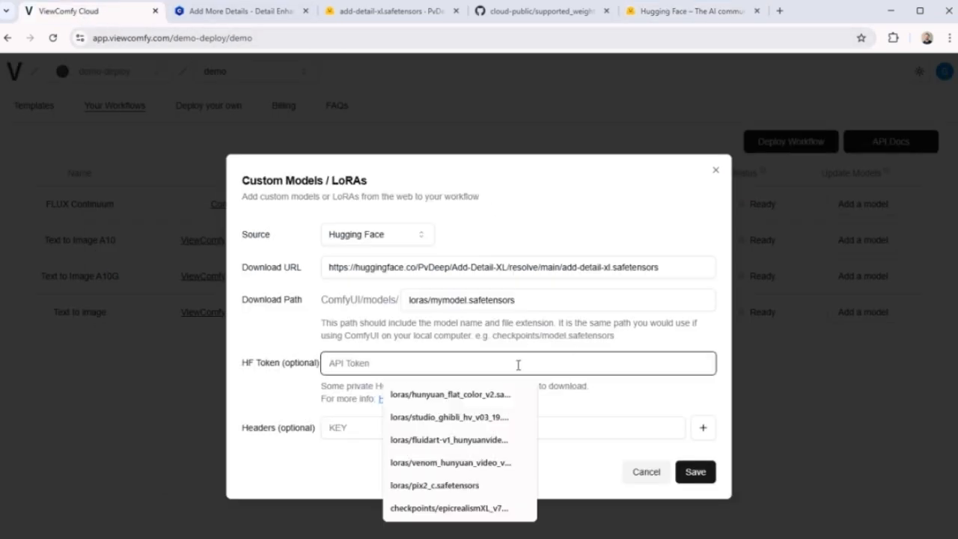
key(ctrl+v)
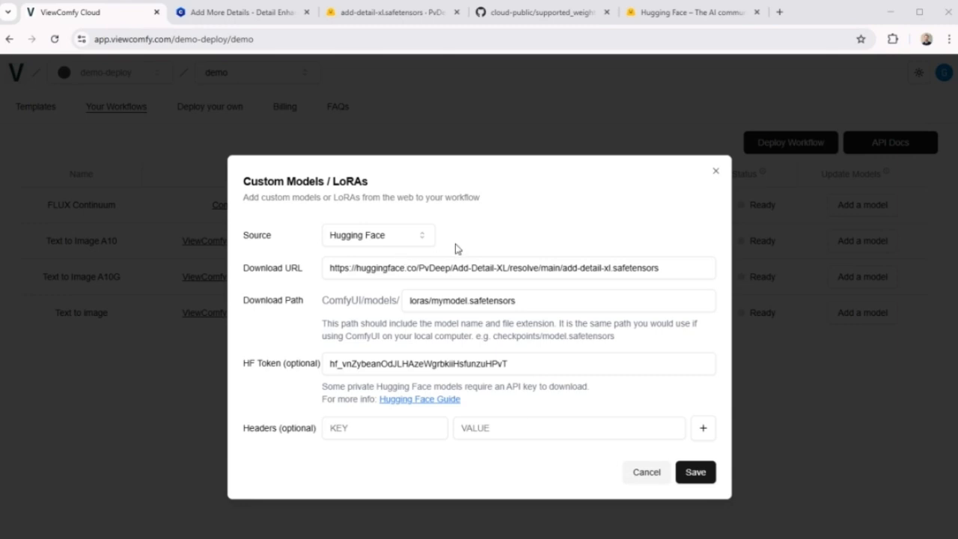
Set the custom model source to CivitAI and clear the download URL and download path.
click(412, 240)
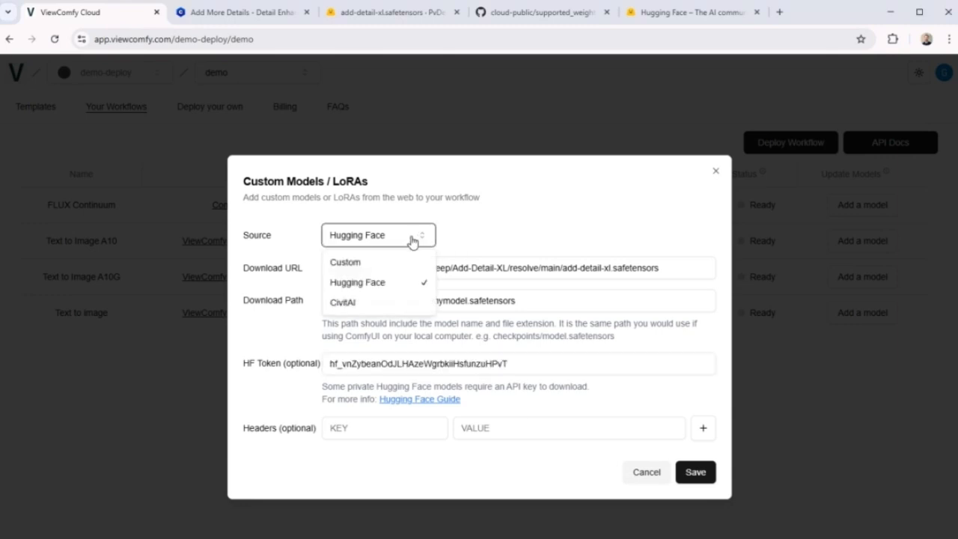
click(344, 302)
double_click(552, 270)
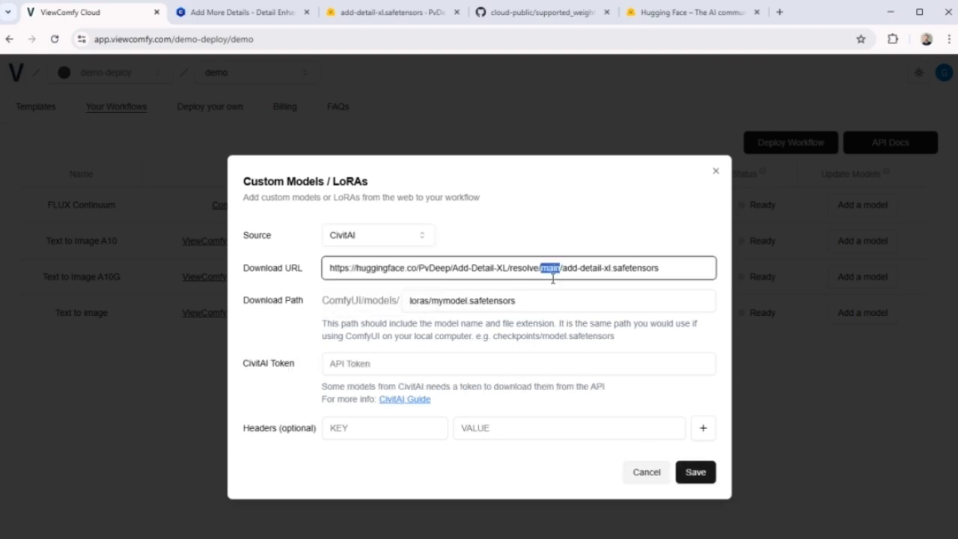
triple_click(552, 271)
key(BackSpace)
click(537, 300)
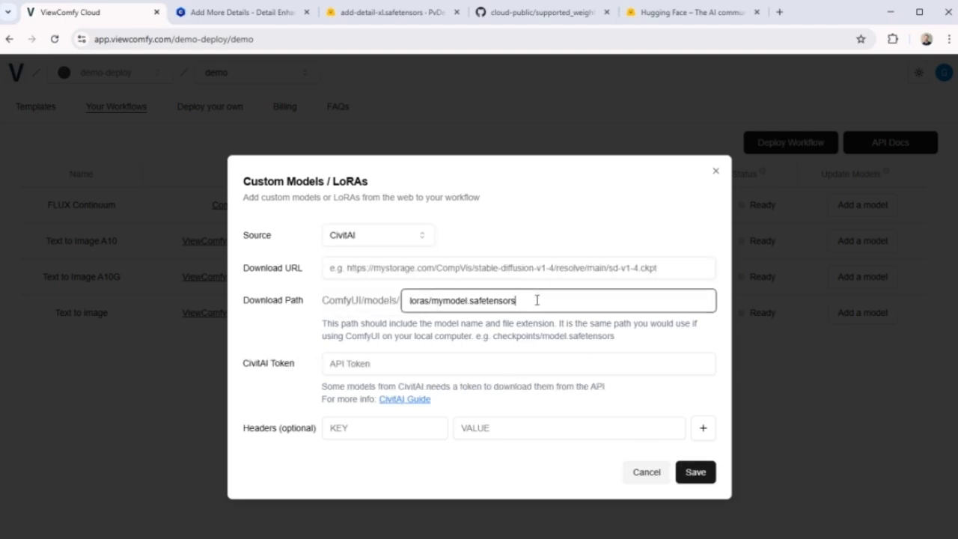
triple_click(537, 299)
key(BackSpace)
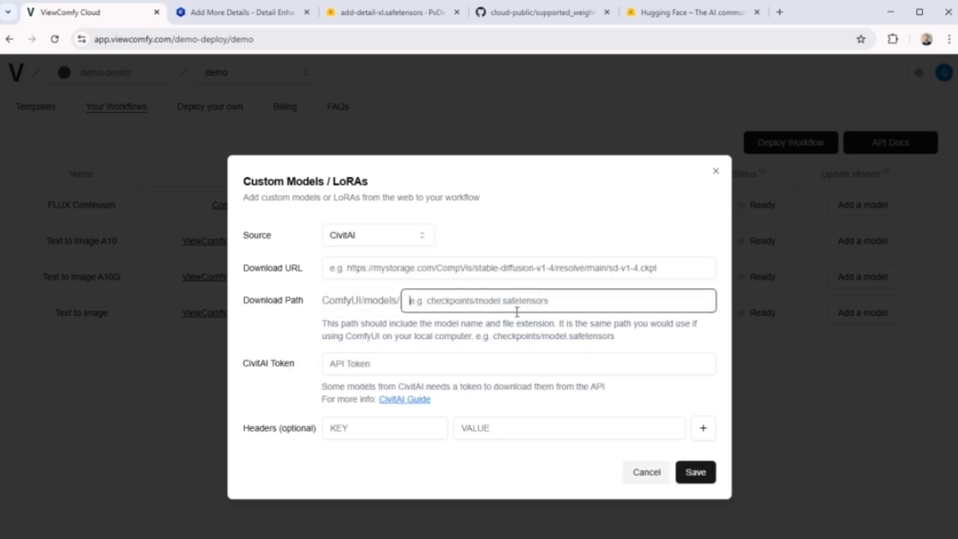
Copy the download link of the Add More Details LoRA on Civitai and paste it as the download URL in ViewComfy Cloud.
click(214, 14)
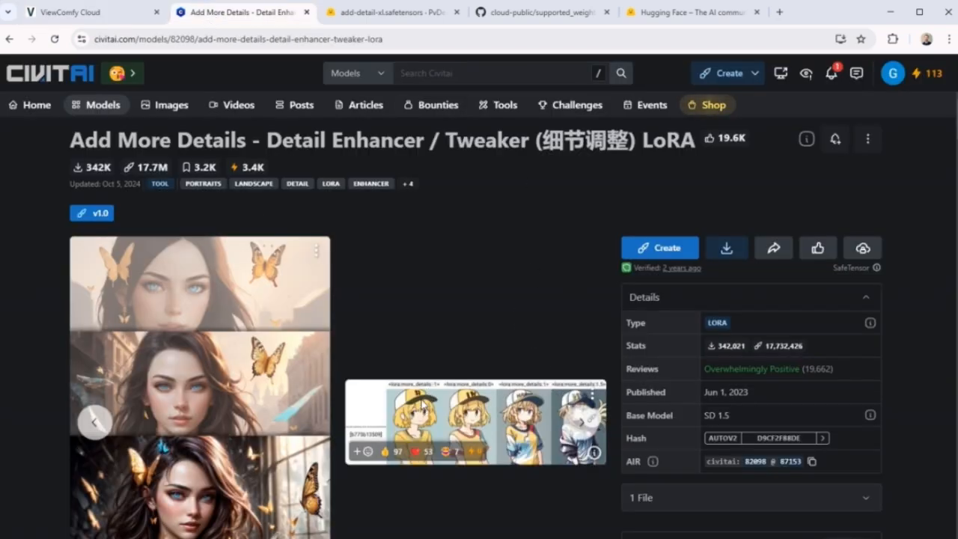
right_click(730, 249)
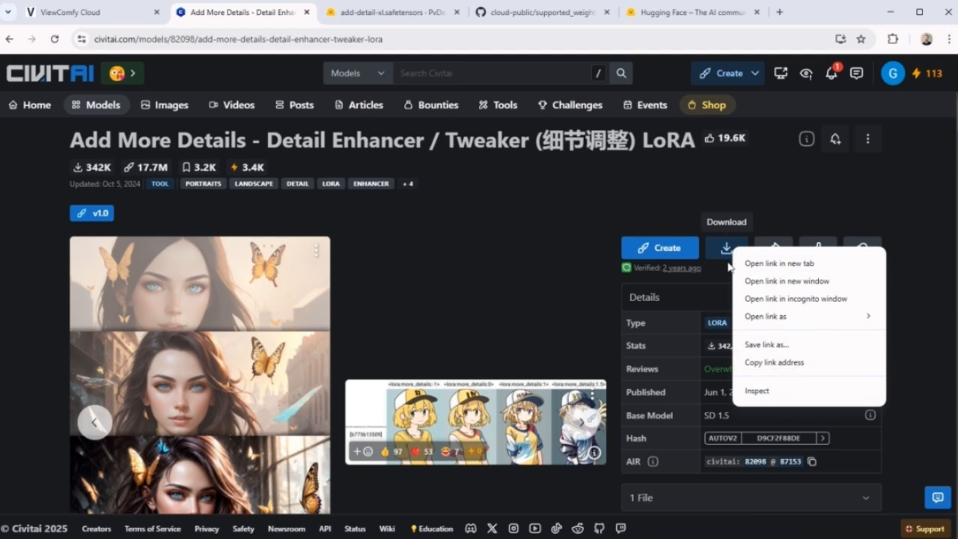
click(793, 362)
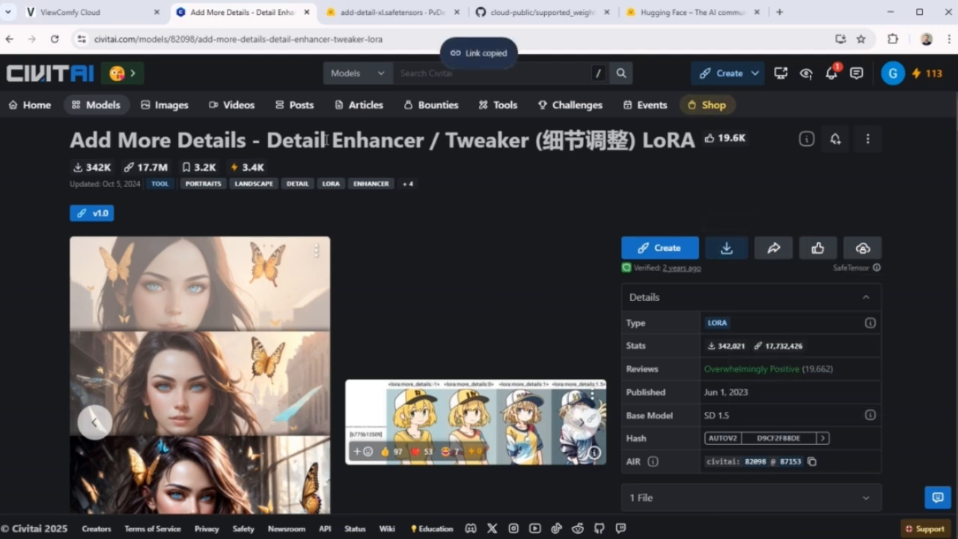
click(94, 13)
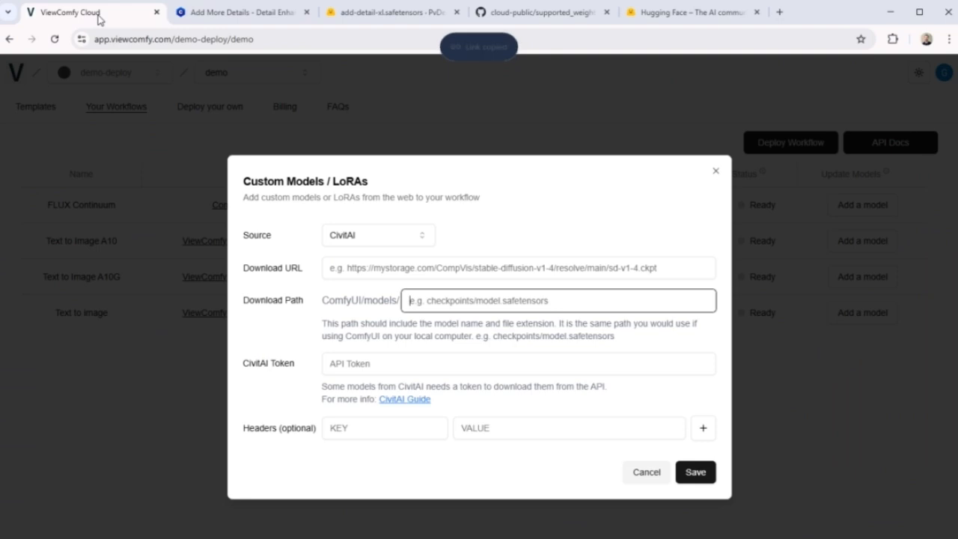
click(498, 268)
key(ctrl+v)
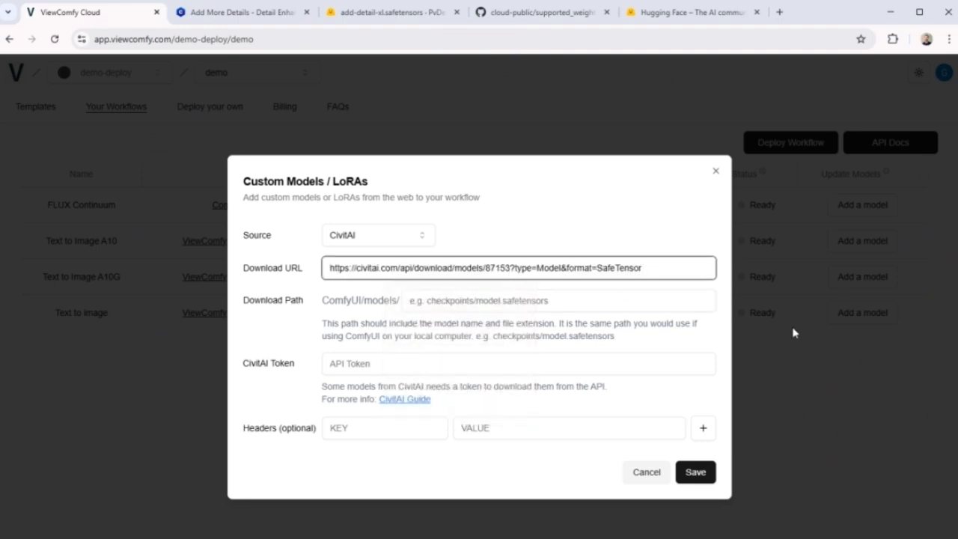
Set the download path to loras/adddetail.safetensors.
click(457, 307)
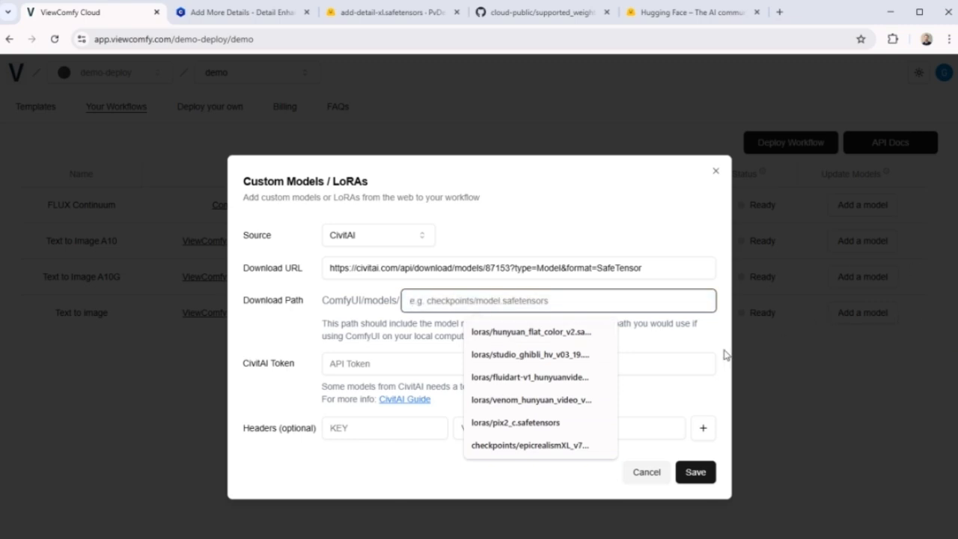
text(loras/)
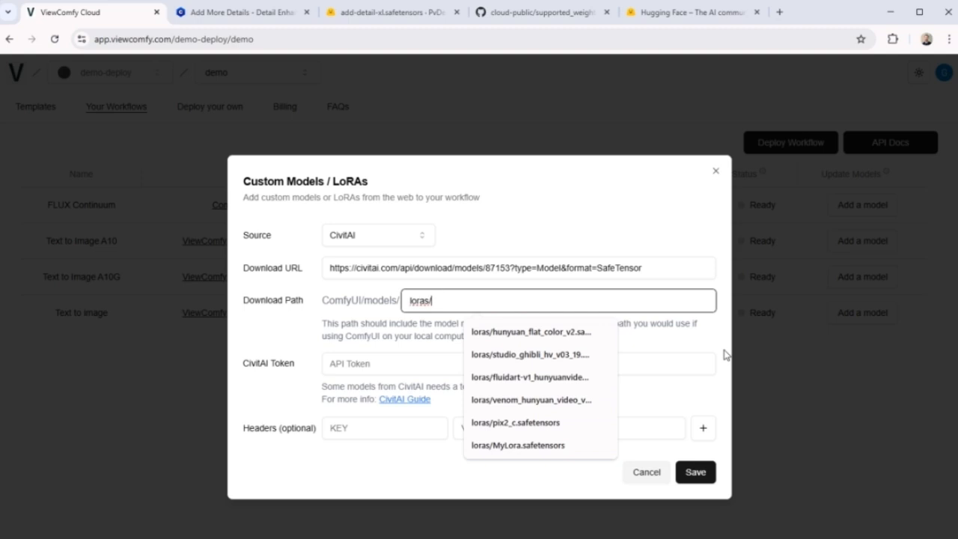
text(adddetail.safetensors)
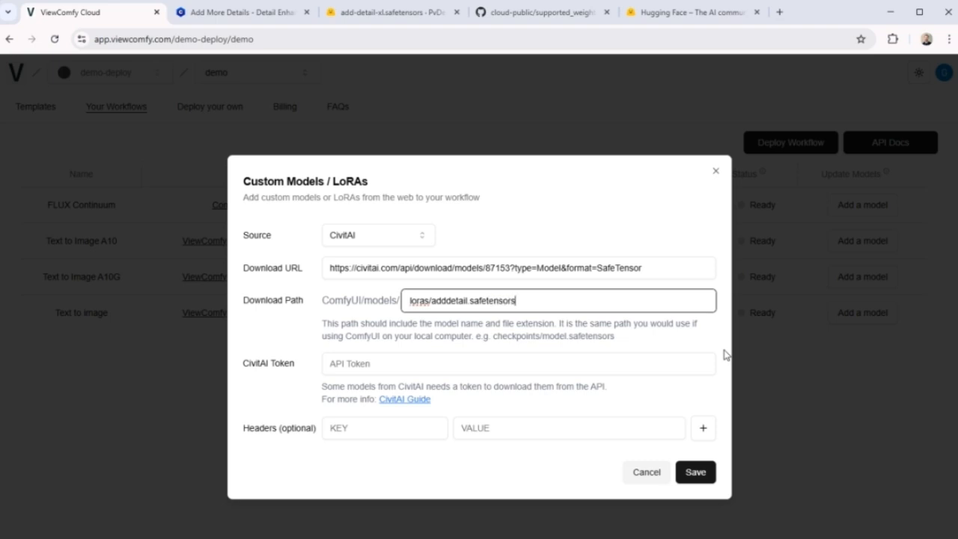
click(357, 363)
click(268, 375)
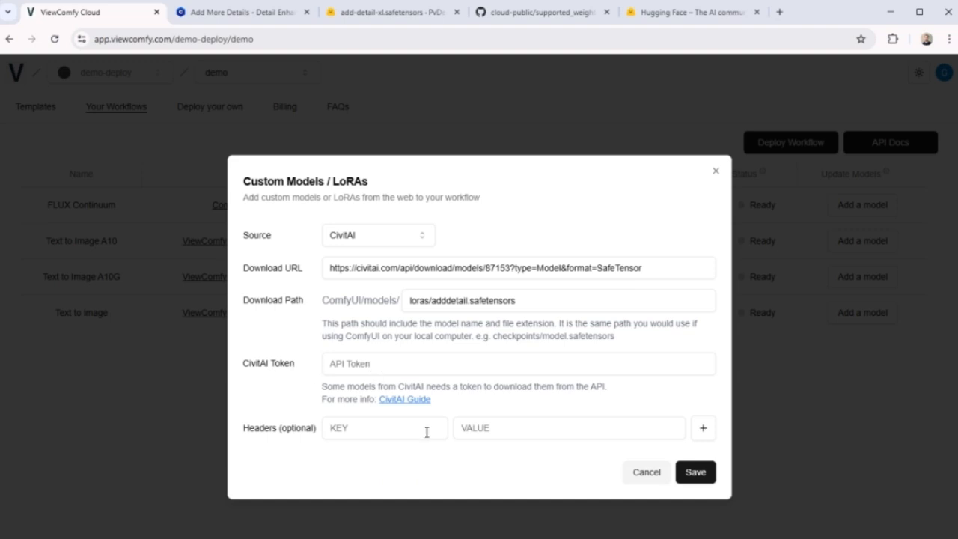
Open the account settings on Civitai and go to the API Keys section.
click(259, 20)
click(886, 80)
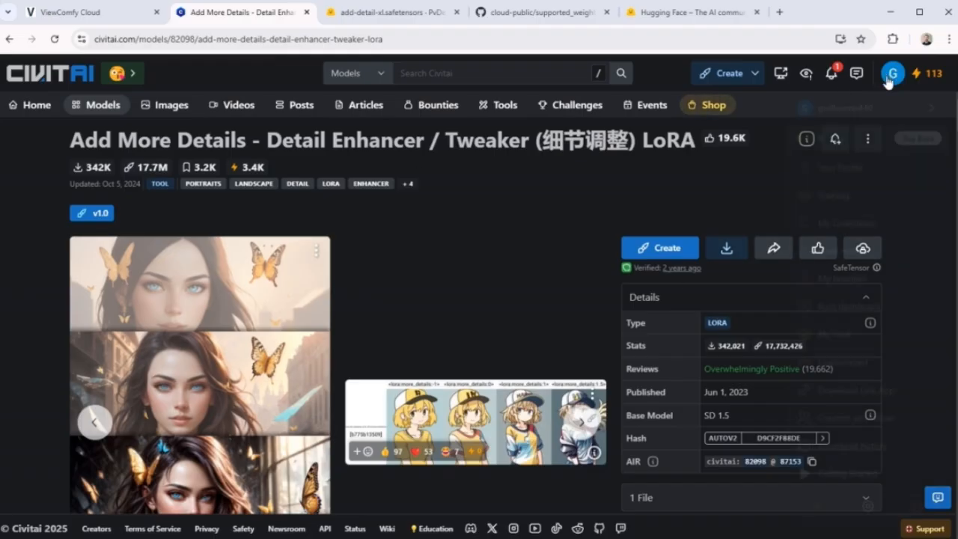
click(866, 502)
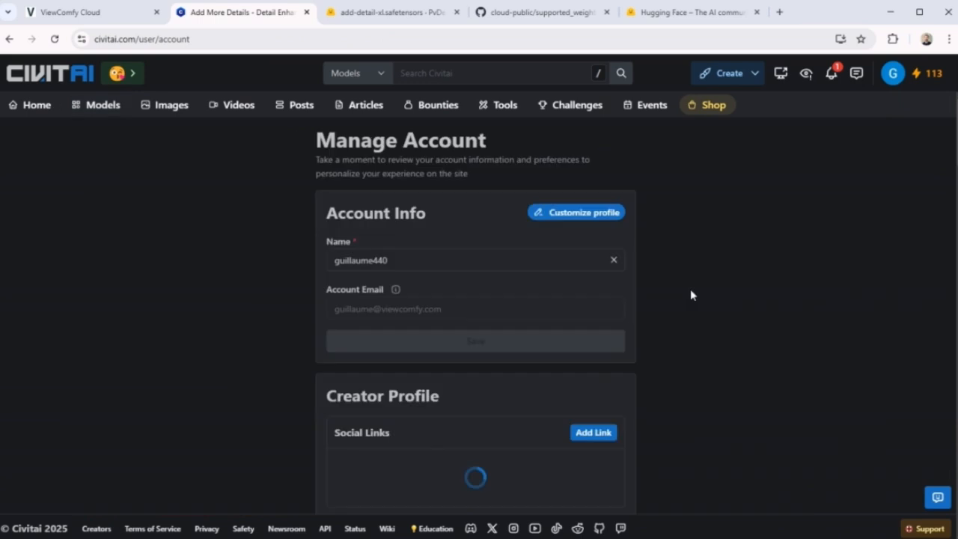
scroll(588, 291, down, 20)
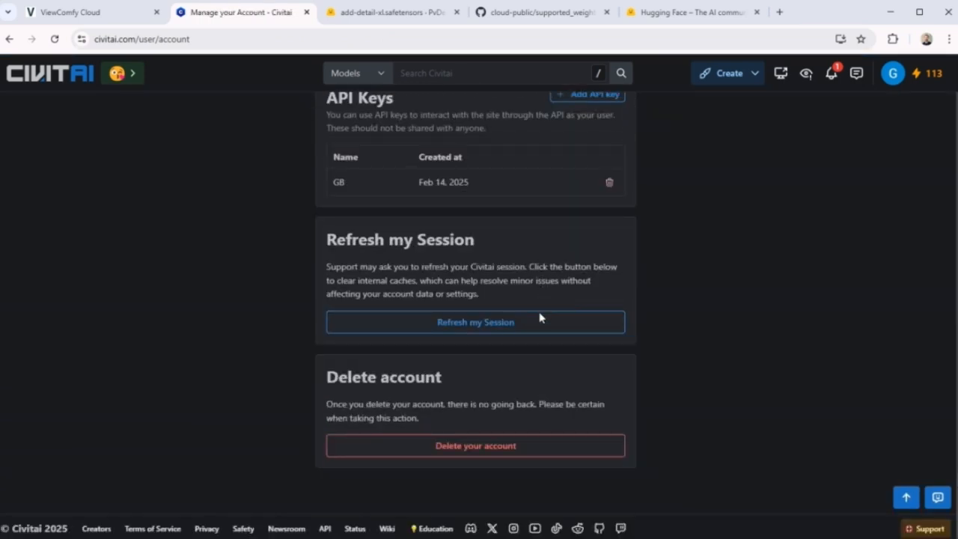
scroll(539, 317, up, 3)
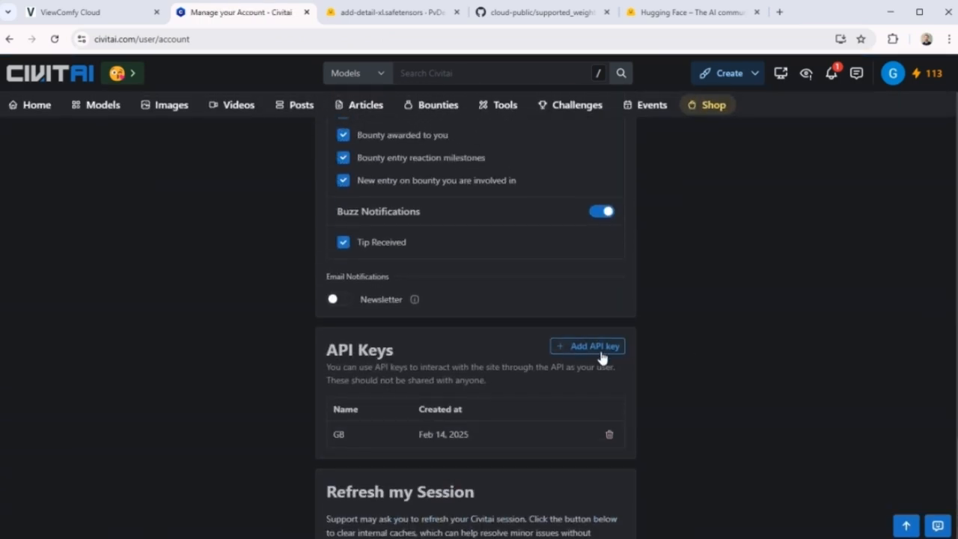
Create a Civitai API key named "my new" and copy its value.
click(599, 345)
click(527, 149)
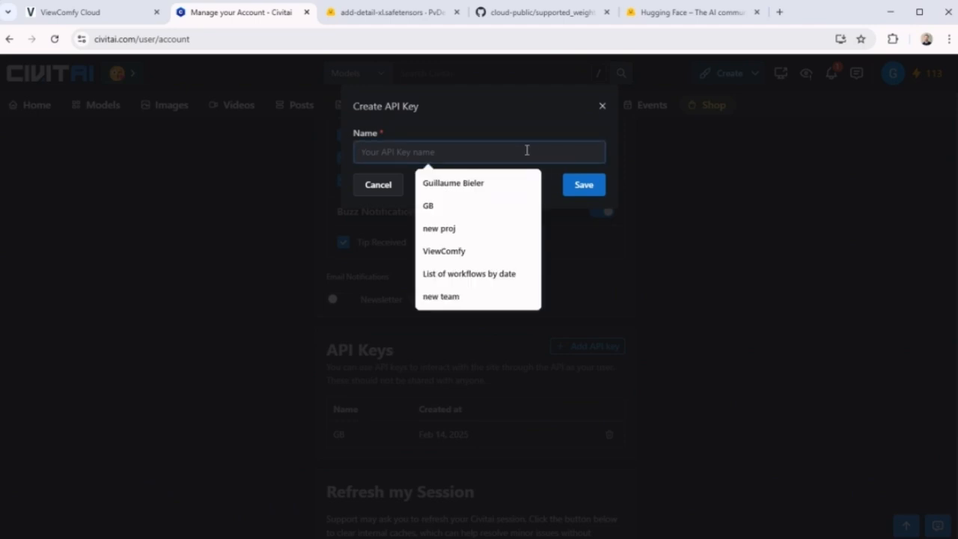
text(my new key)
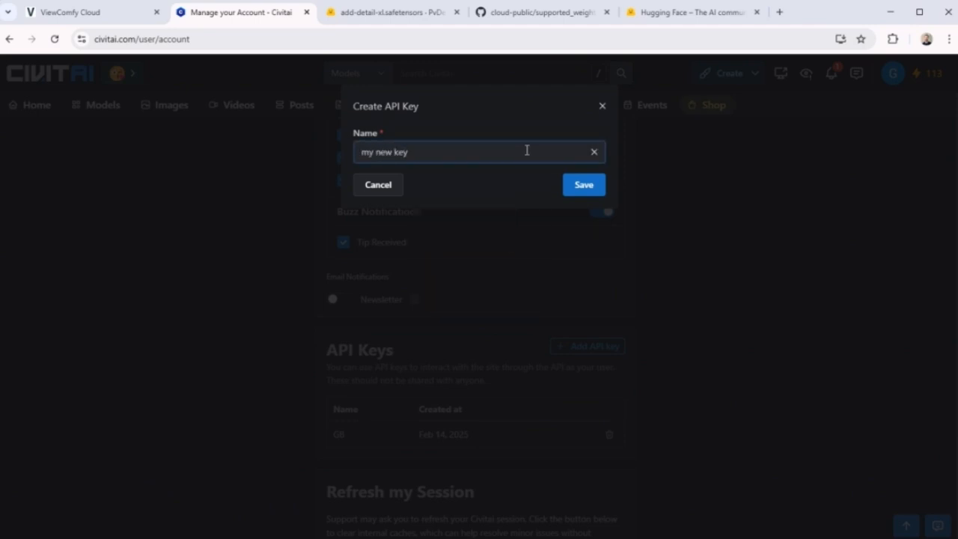
click(598, 191)
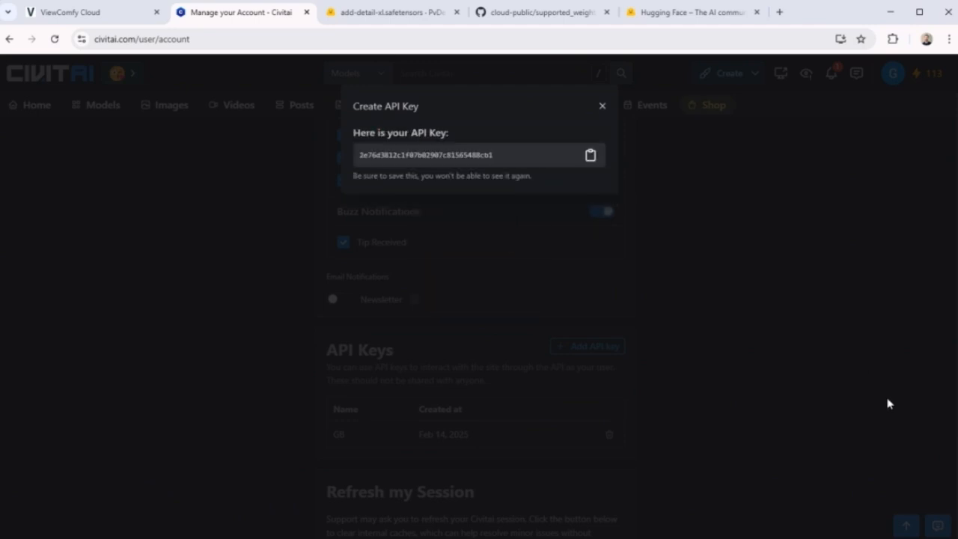
click(589, 155)
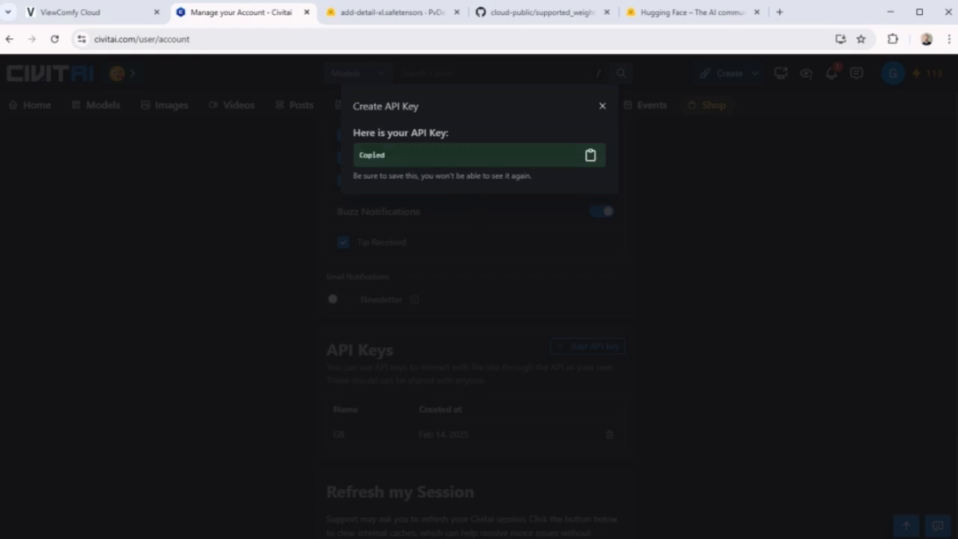
Paste the copied Civitai API key into the CivitAI Token field in ViewComfy Cloud.
click(66, 13)
click(488, 369)
key(ctrl+v)
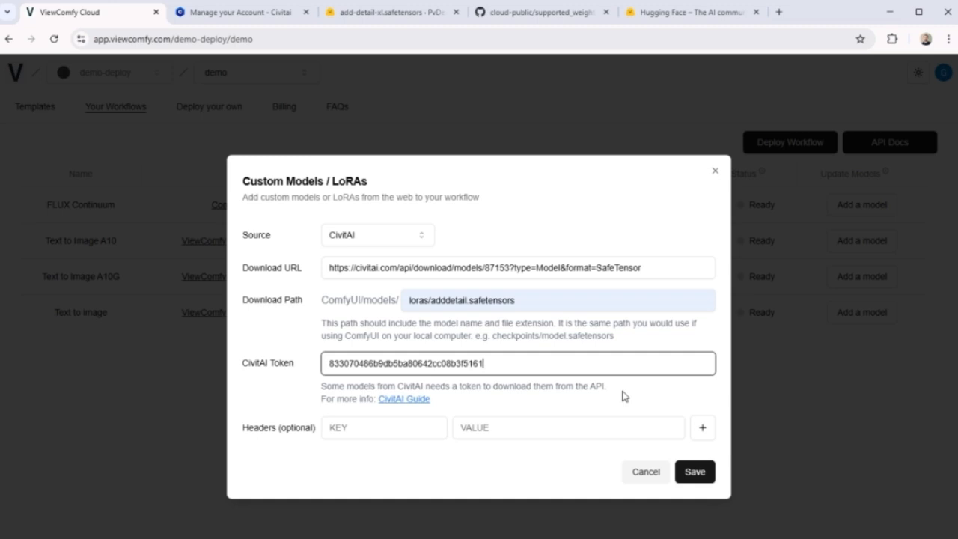
Set the model source to Custom and clear the download path and download URL.
click(408, 237)
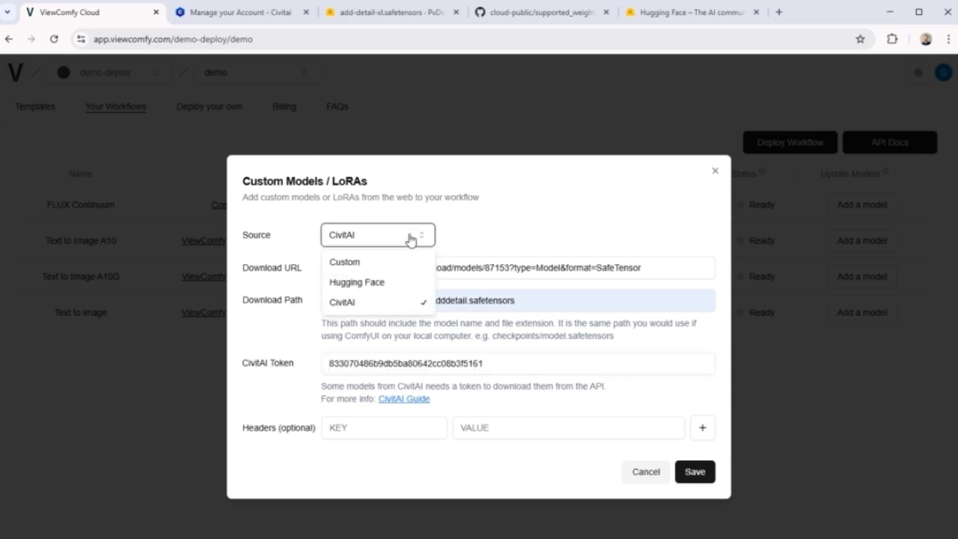
click(347, 263)
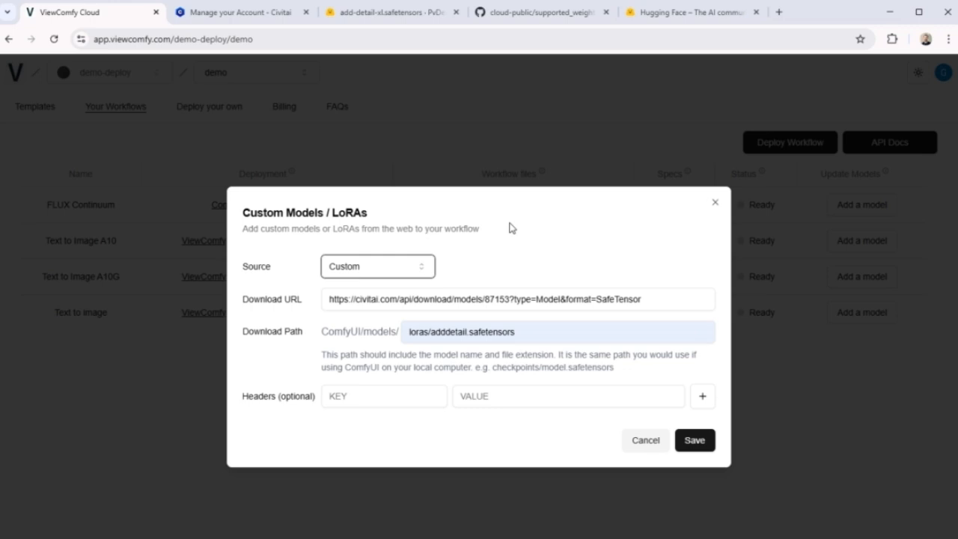
triple_click(462, 336)
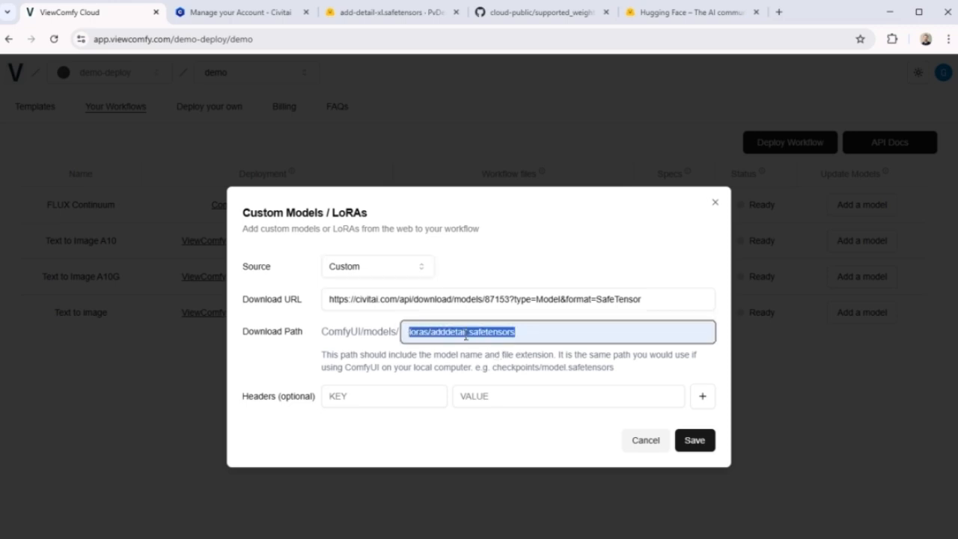
key(BackSpace)
triple_click(487, 293)
key(BackSpace)
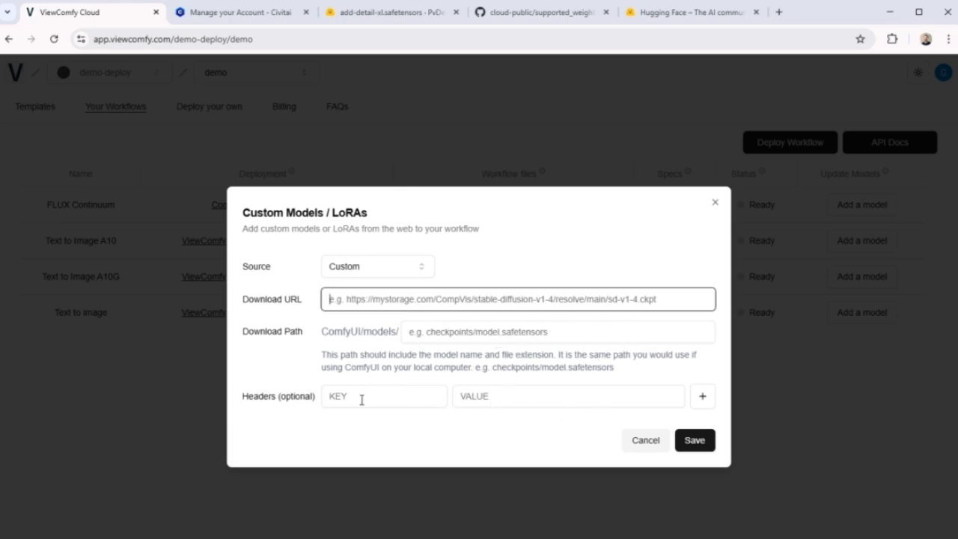
click(516, 396)
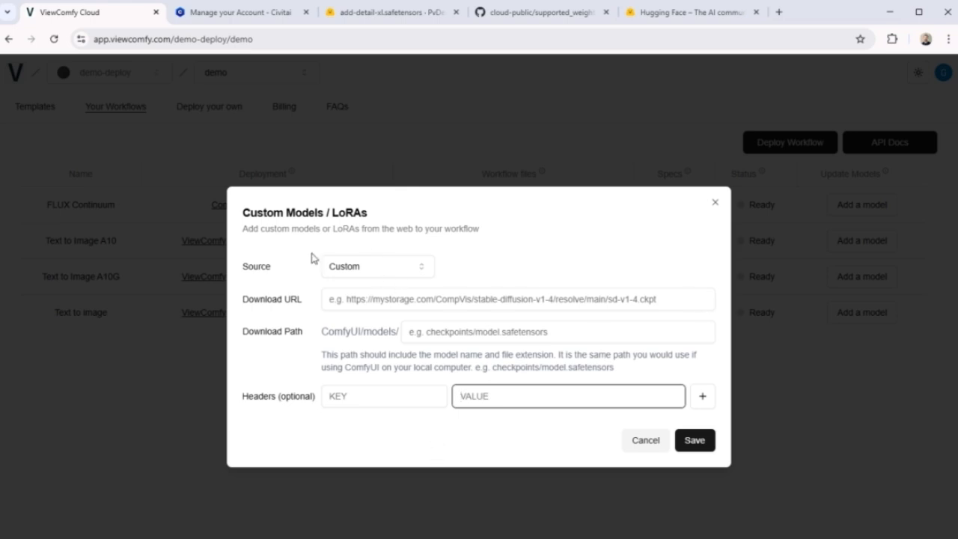
Dismiss the saved access token dialog on Hugging Face and open the form for creating a new model repository.
click(680, 16)
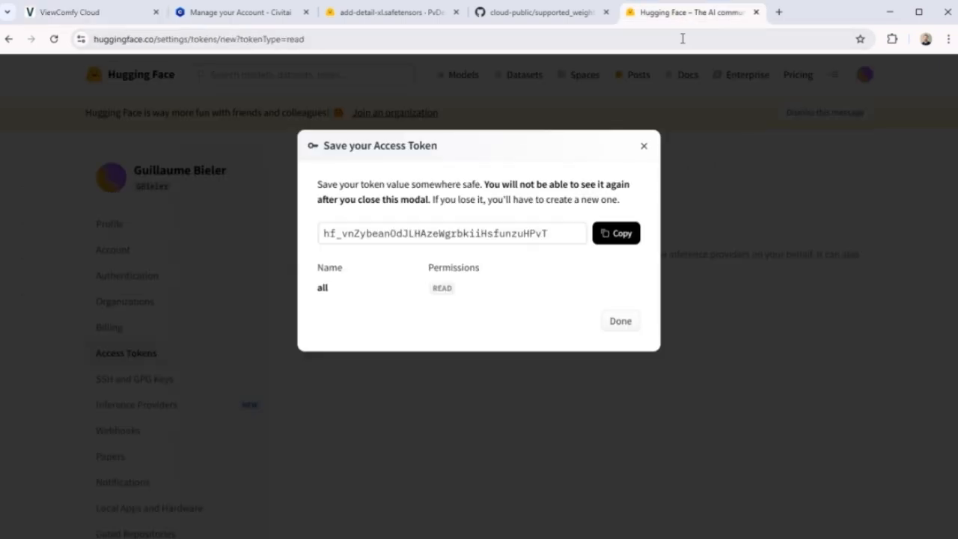
click(644, 146)
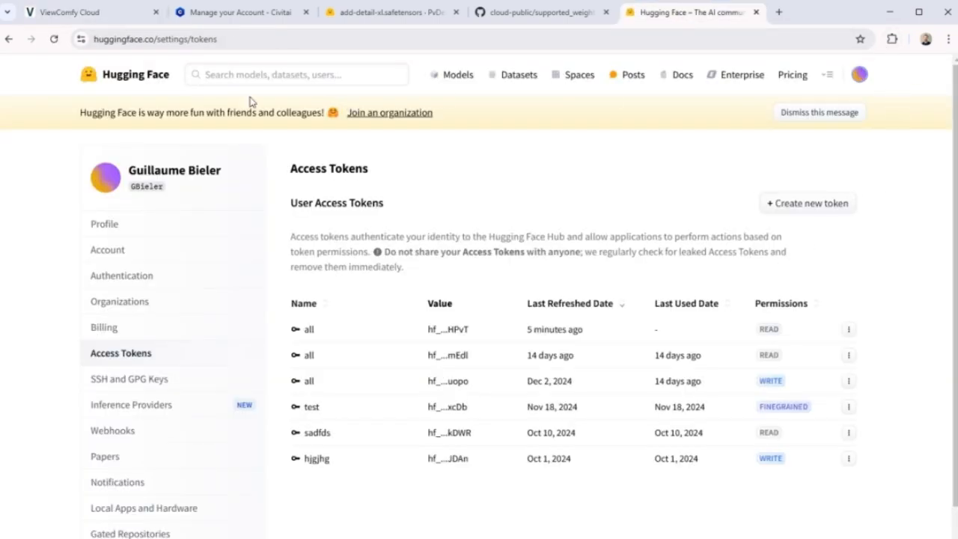
click(858, 77)
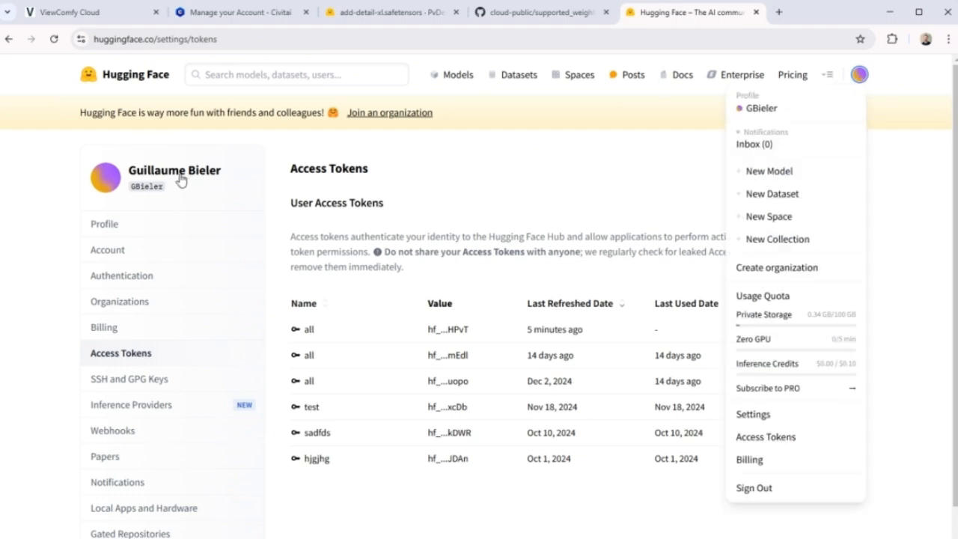
click(779, 176)
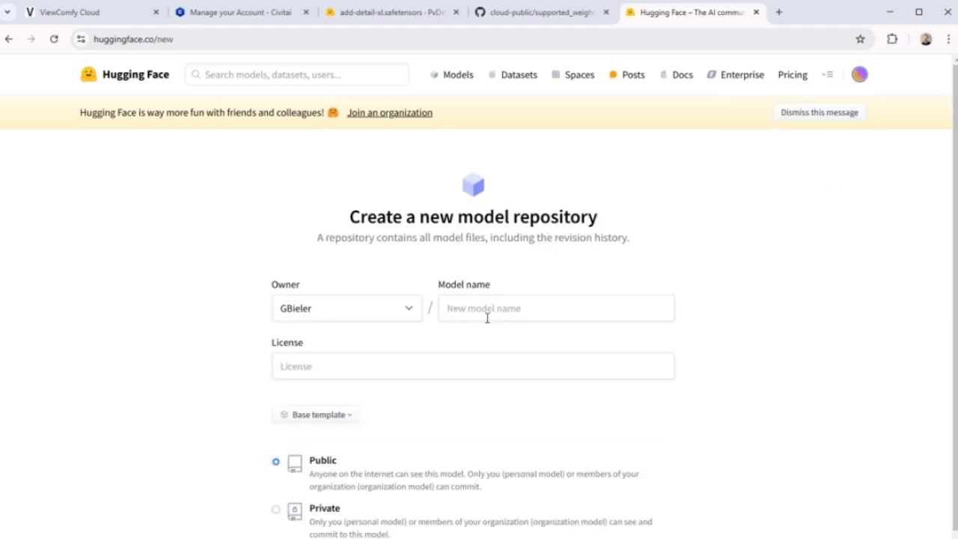
click(505, 311)
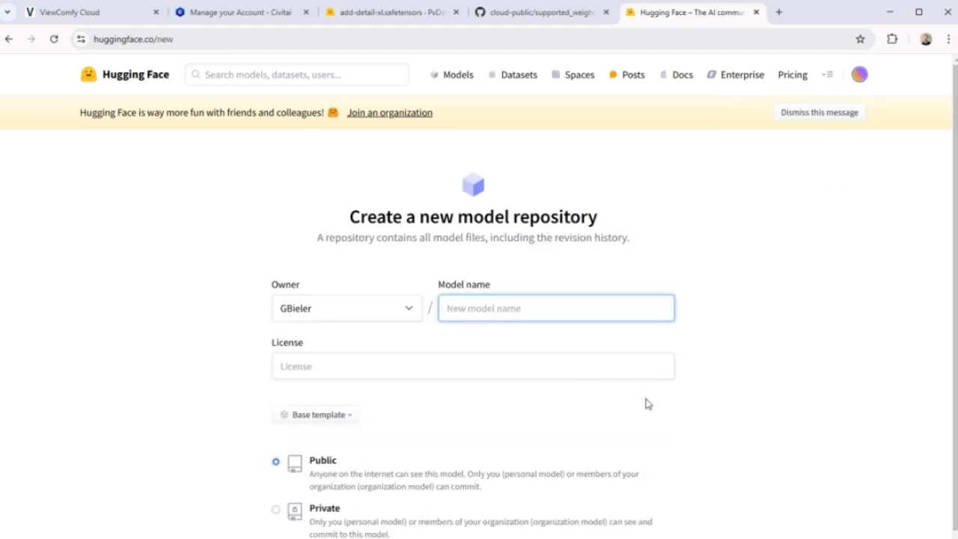
Name the new model repository my_model, make it private and create it.
text(my_)
text( mode)
text(_model)
scroll(443, 414, down, 1)
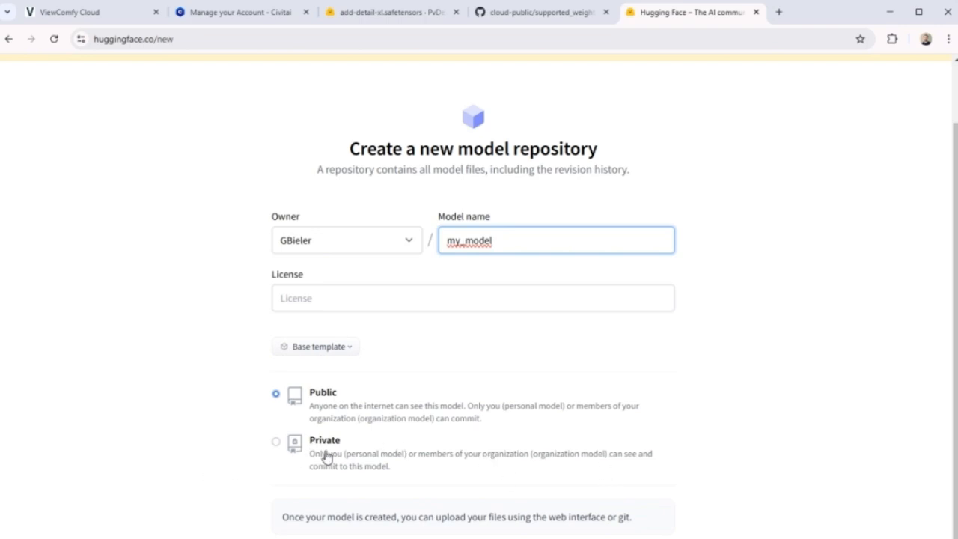
click(276, 442)
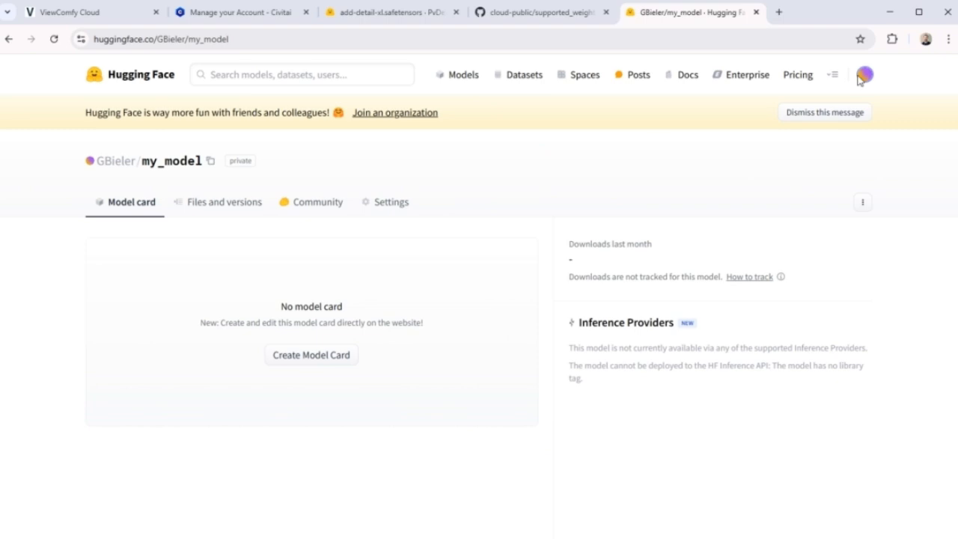
Start a file upload in the my_model repository and add SDS_Contrast tool_XL.safetensors from the computer.
click(231, 212)
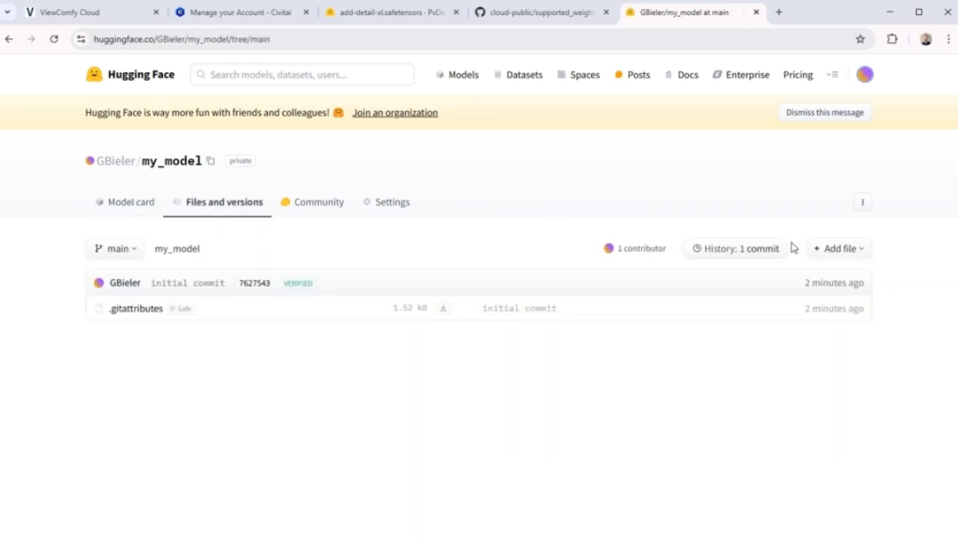
click(844, 255)
click(815, 294)
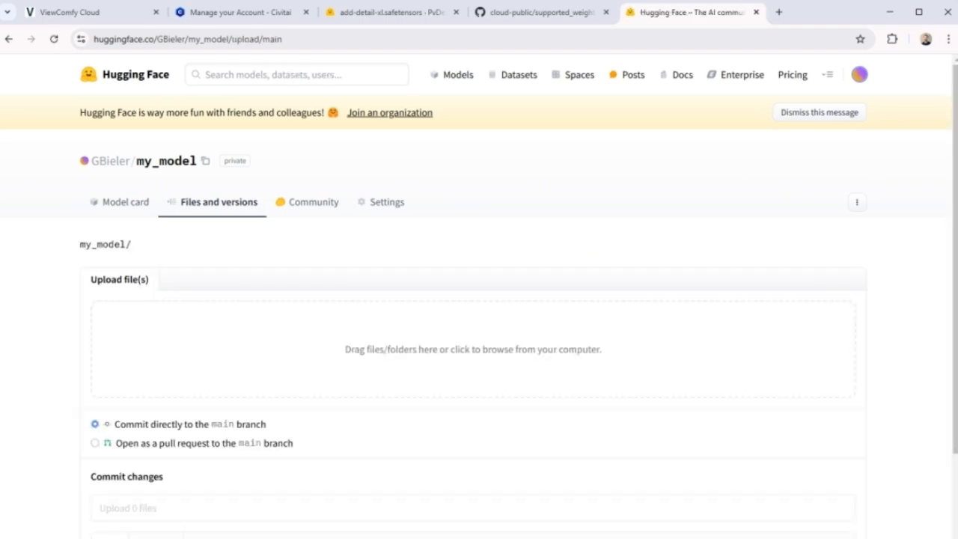
key(alt+Tab)
drag(844, 336, 425, 344)
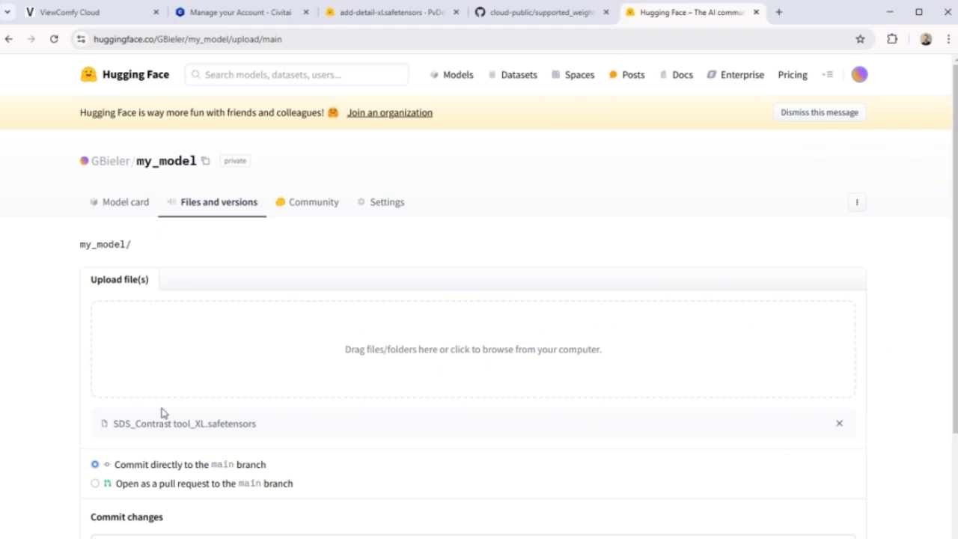
Commit the SDS_Contrast tool_XL.safetensors upload directly to the main branch.
scroll(225, 420, down, 3)
scroll(135, 321, up, 2)
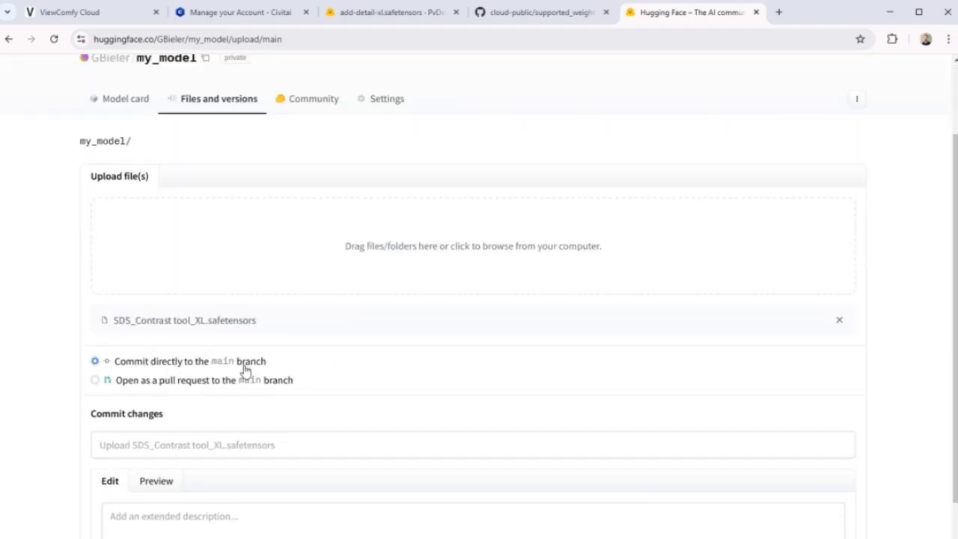
scroll(240, 419, down, 2)
click(120, 517)
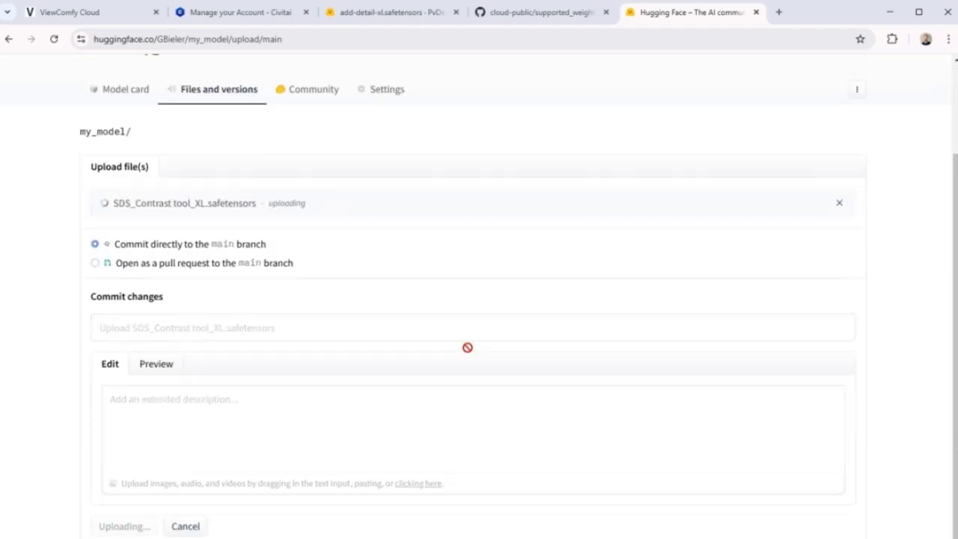
Open the uploaded SDS_Contrast tool_XL.safetensors file in the repository and copy its download link.
scroll(466, 347, up, 2)
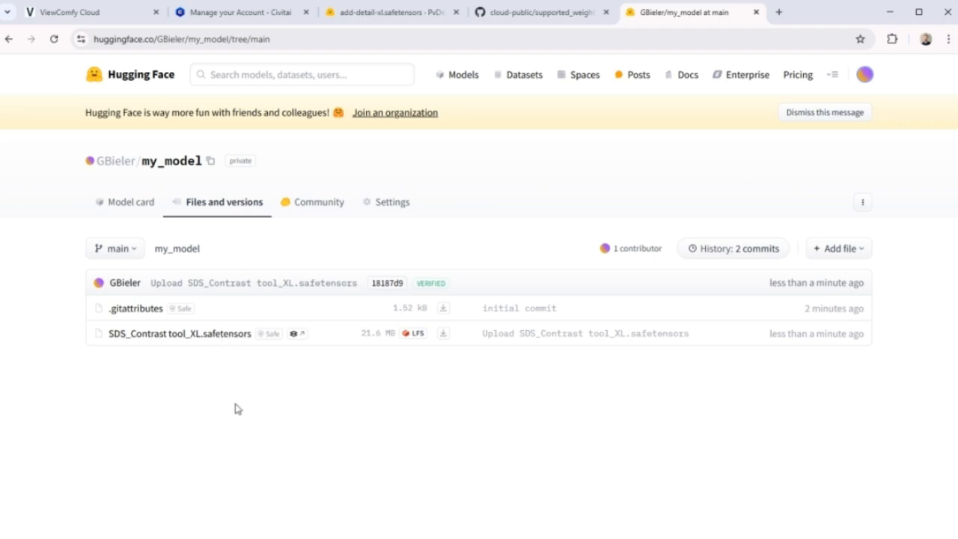
click(217, 340)
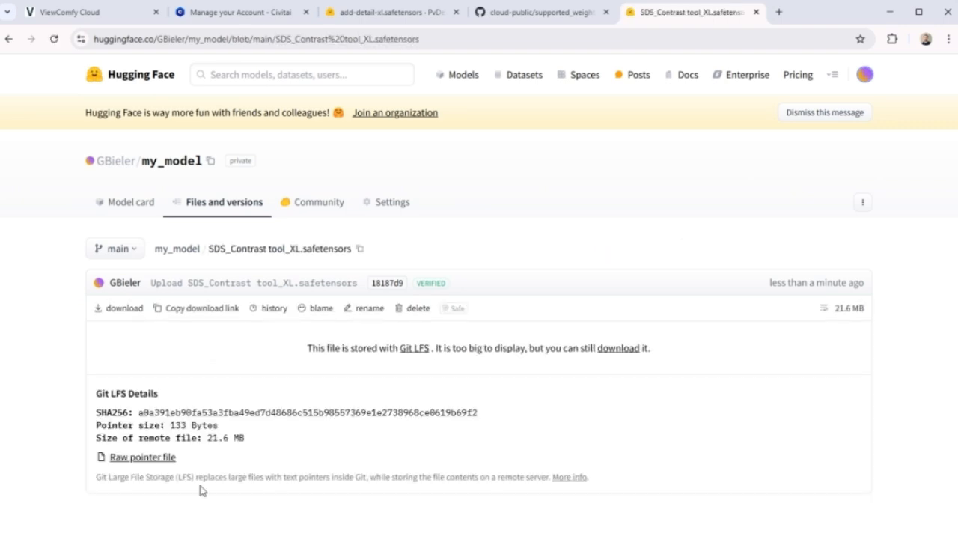
click(193, 311)
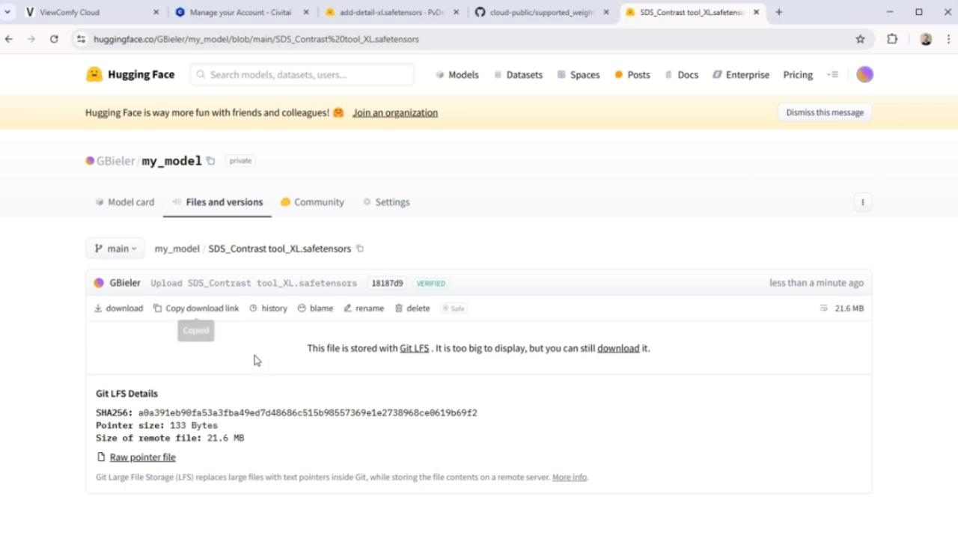